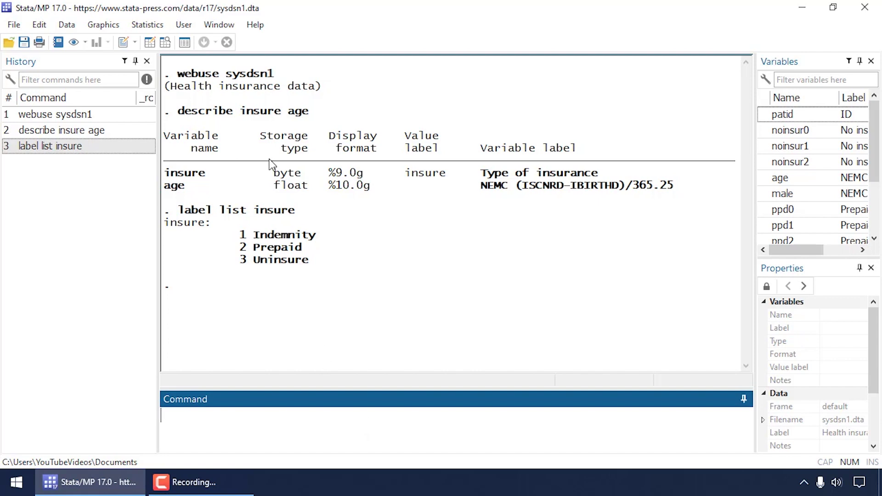
Step: Examine the command loading sysdsn1, the descriptions of insure and age, and the listed value labels of insure
drag(226, 75, 265, 75)
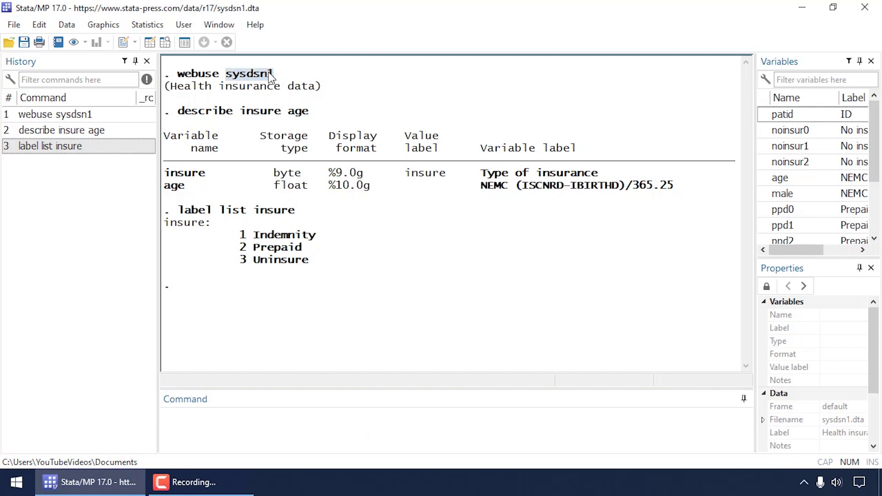
click(185, 76)
drag(171, 75, 279, 78)
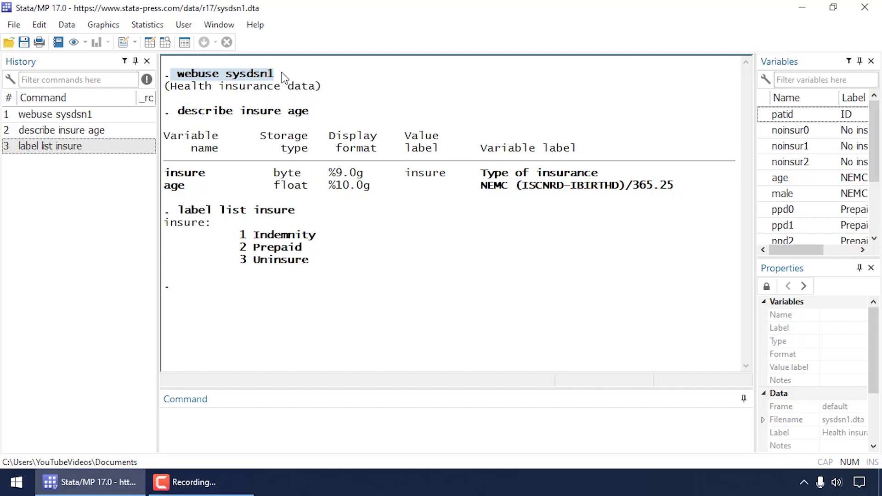
click(168, 177)
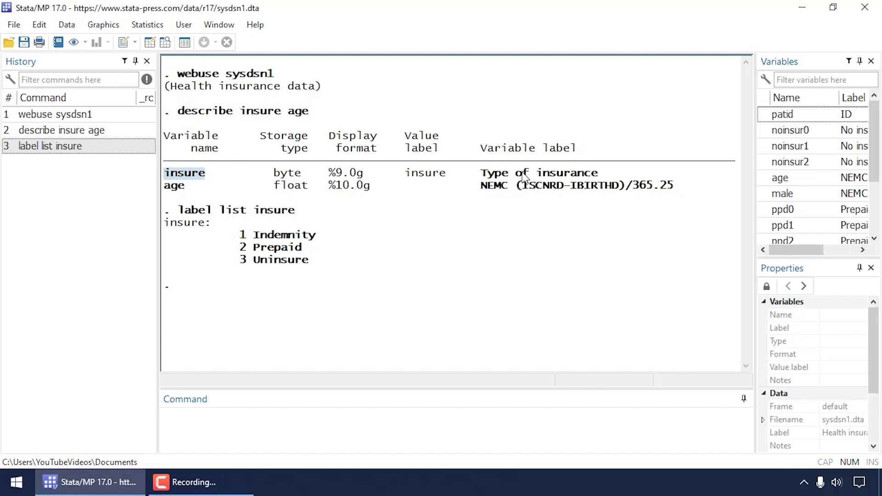
click(486, 175)
drag(486, 175, 596, 177)
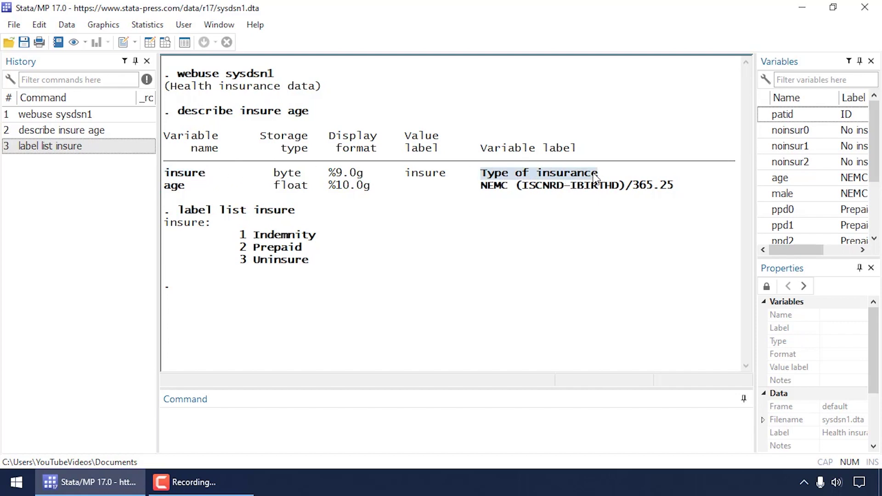
drag(164, 186, 179, 187)
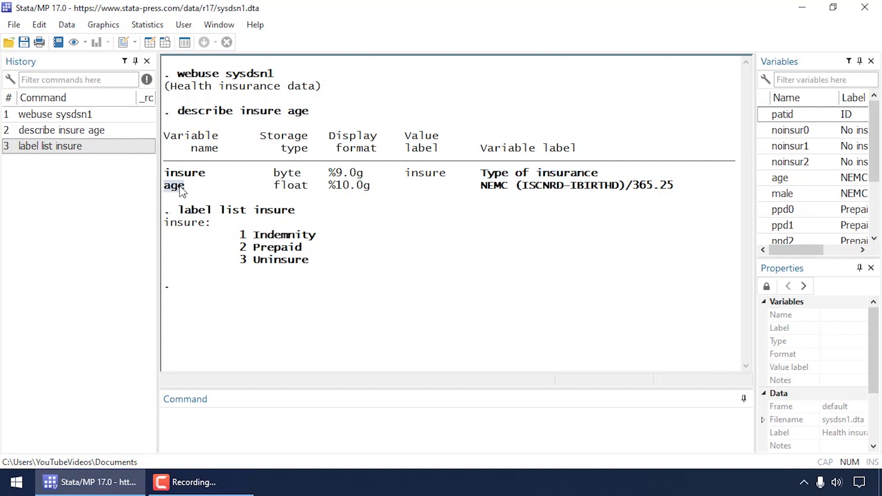
click(195, 183)
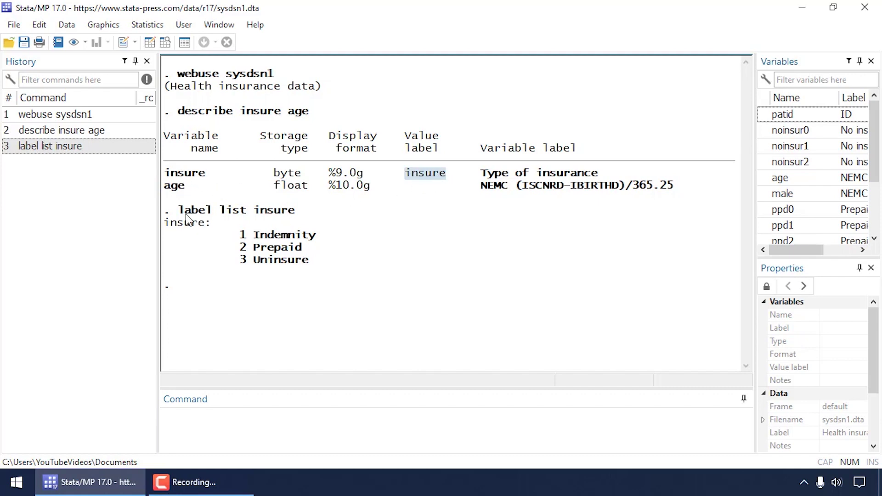
click(236, 220)
drag(180, 210, 294, 212)
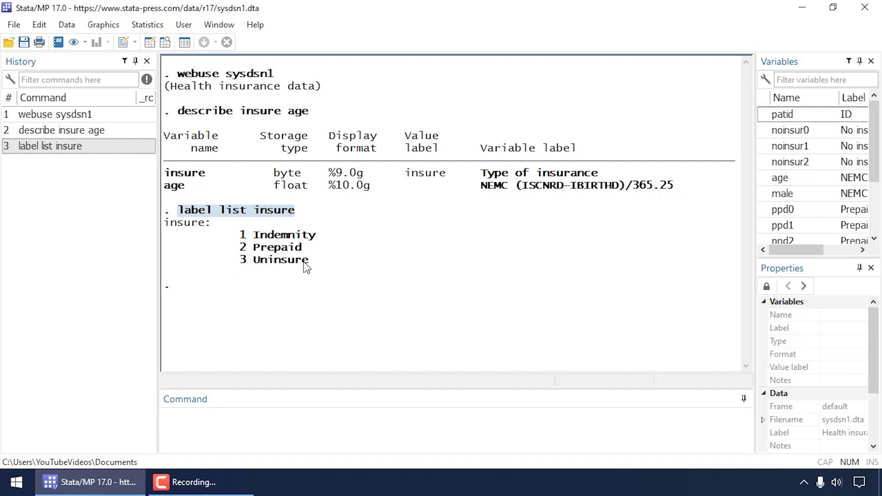
Step: Start a multinomial probit regression for categorical outcomes and choose insure as the dependent variable
click(134, 25)
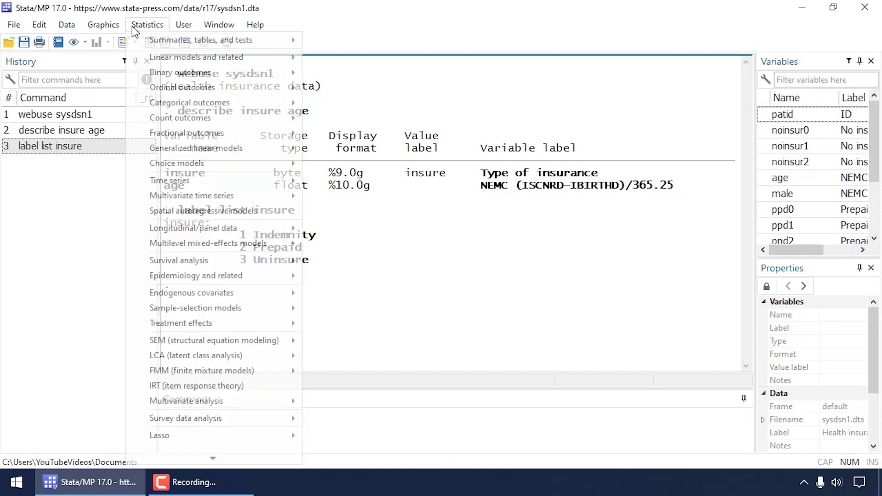
mouse_move(145, 109)
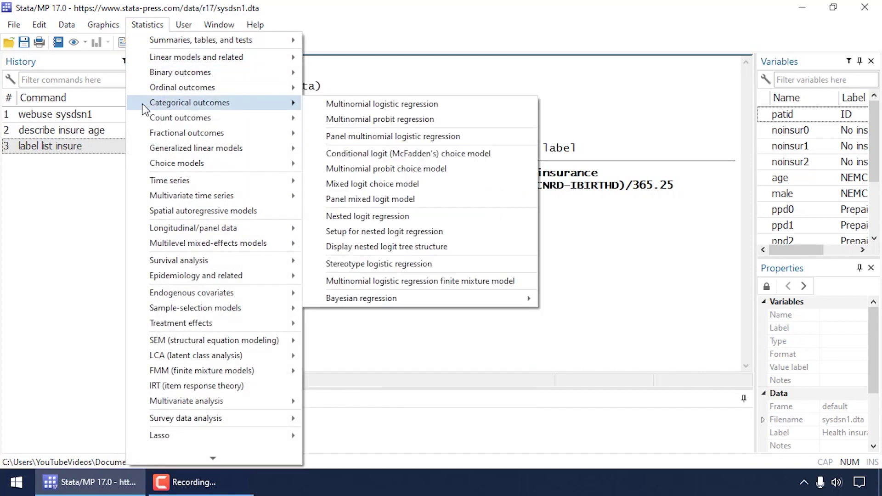
click(316, 119)
drag(331, 123, 558, 37)
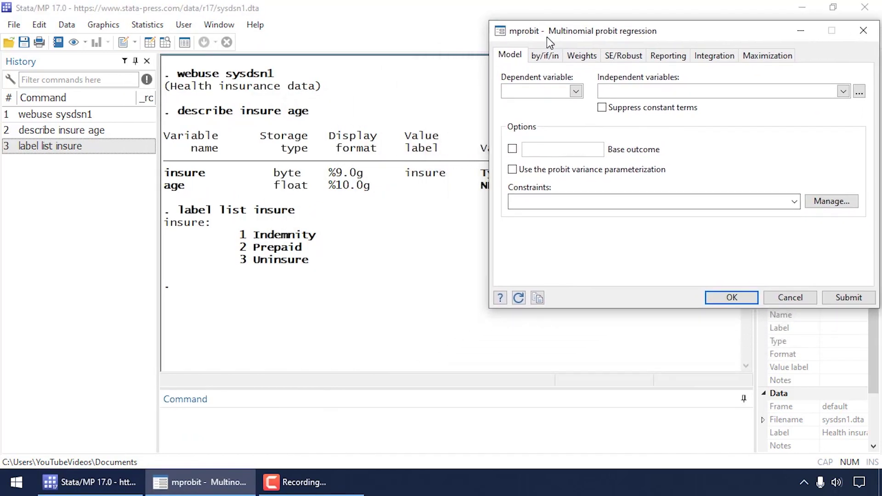
click(575, 92)
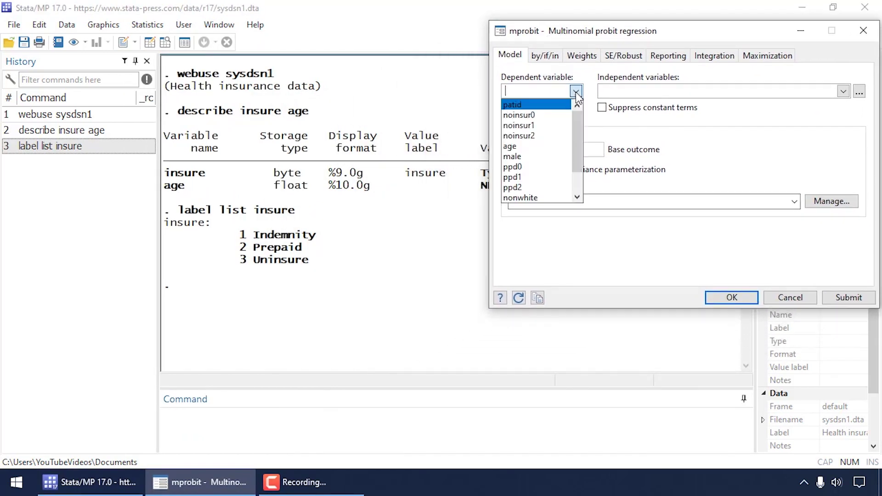
drag(583, 121, 574, 151)
click(551, 187)
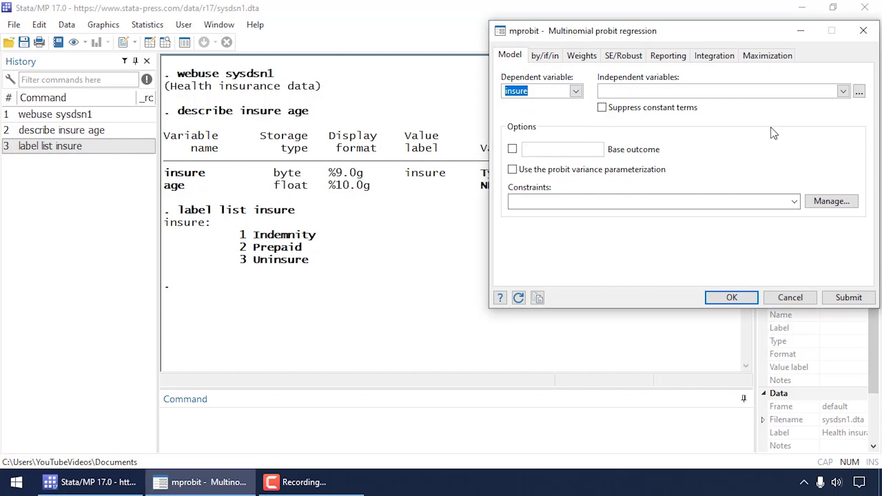
Step: Build the independent variable list with age as a main effect treated as continuous, and apply it to the model
click(859, 94)
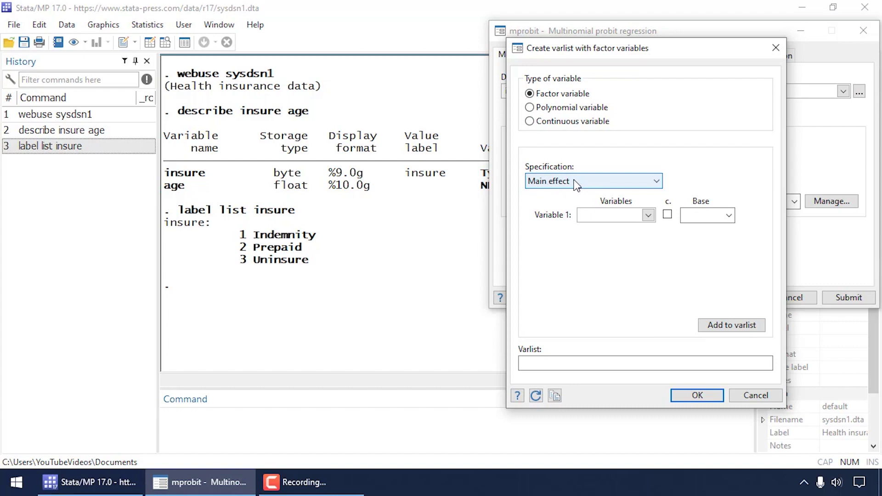
click(648, 215)
click(618, 271)
click(604, 215)
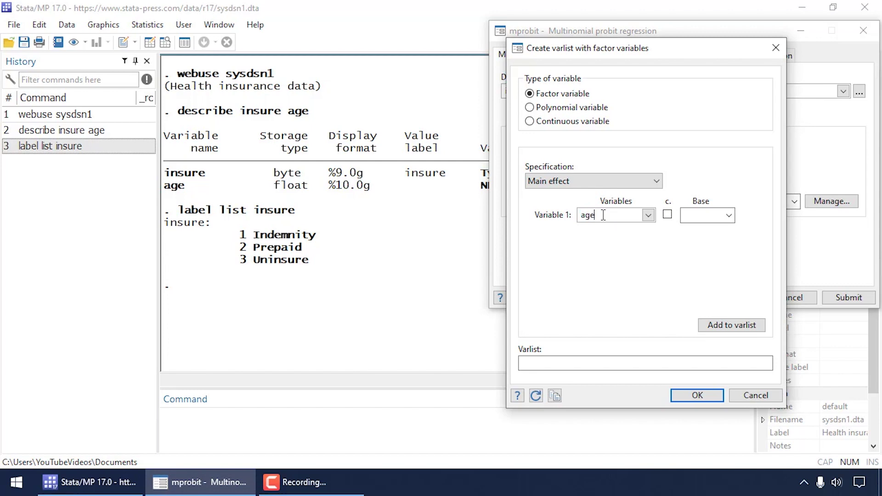
click(668, 216)
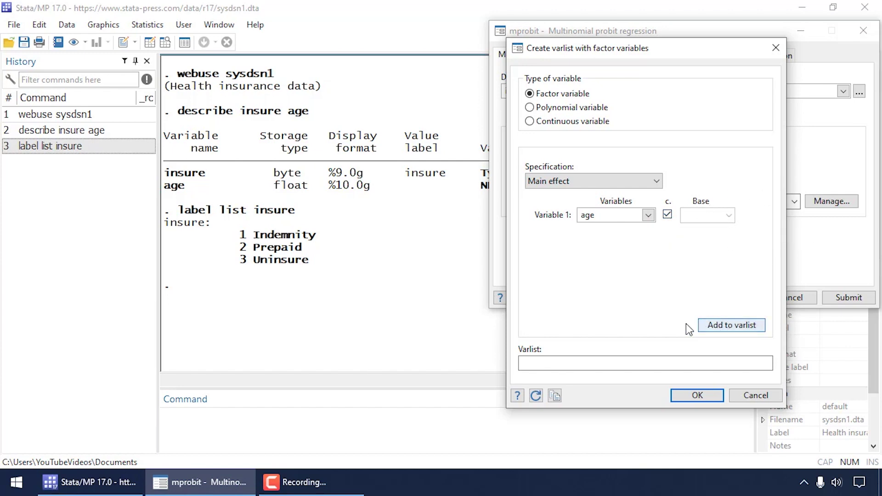
click(712, 324)
click(554, 364)
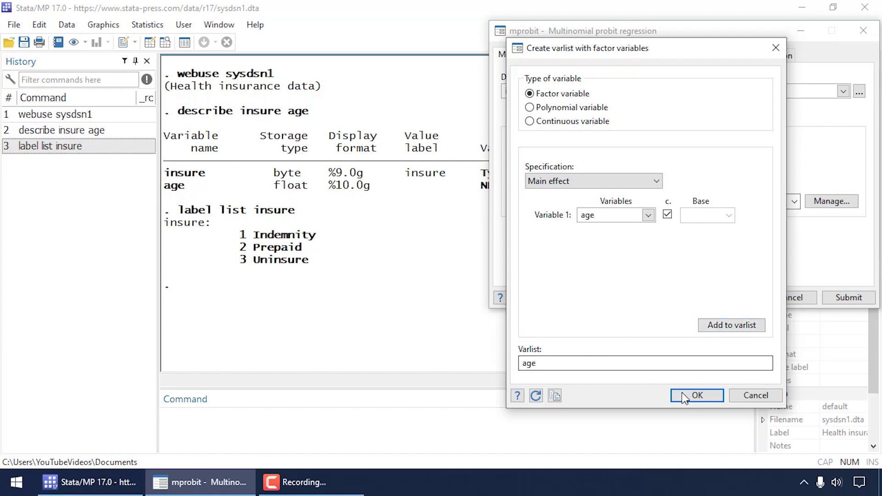
click(695, 394)
Step: Fit the multinomial probit model of insure on age, keeping its dialog available, and review the coefficient table
drag(636, 88, 588, 88)
click(659, 88)
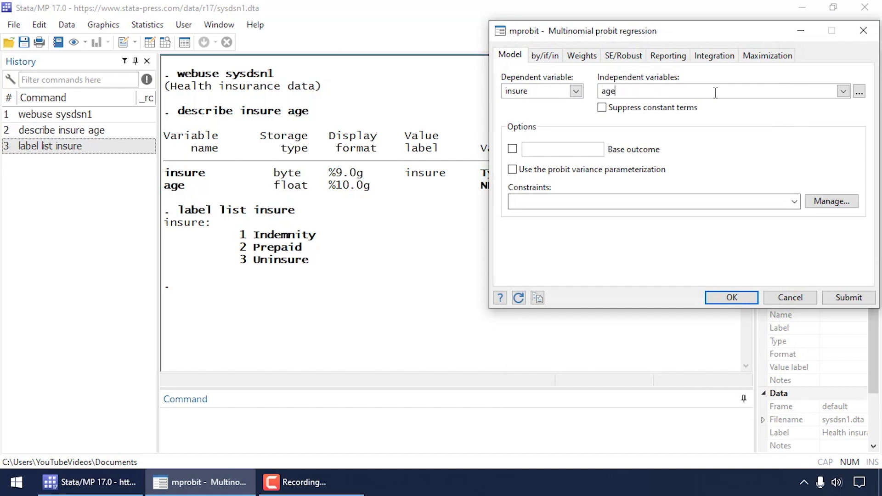
click(844, 298)
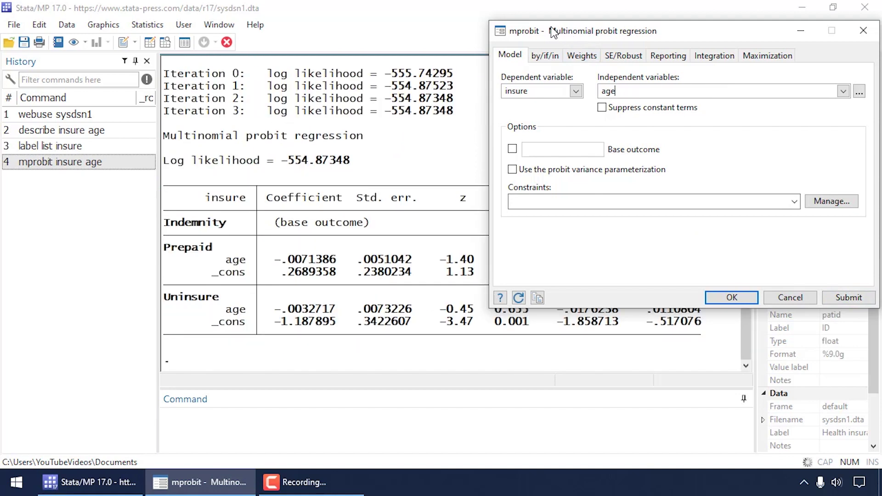
drag(557, 34, 771, 68)
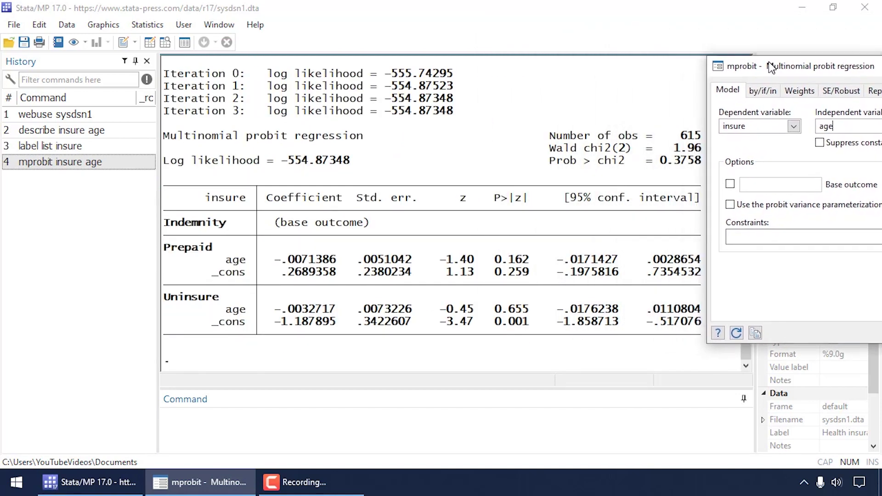
scroll(343, 159, up, 3)
scroll(340, 154, down, 1)
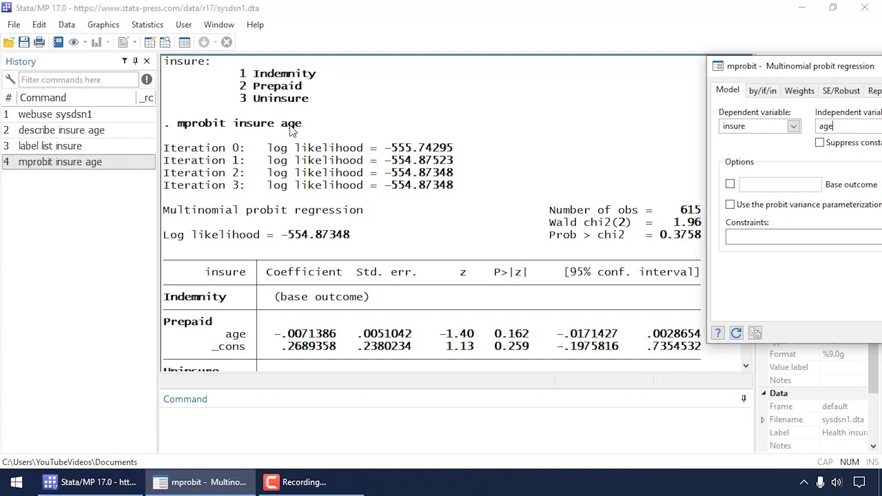
scroll(353, 201, down, 2)
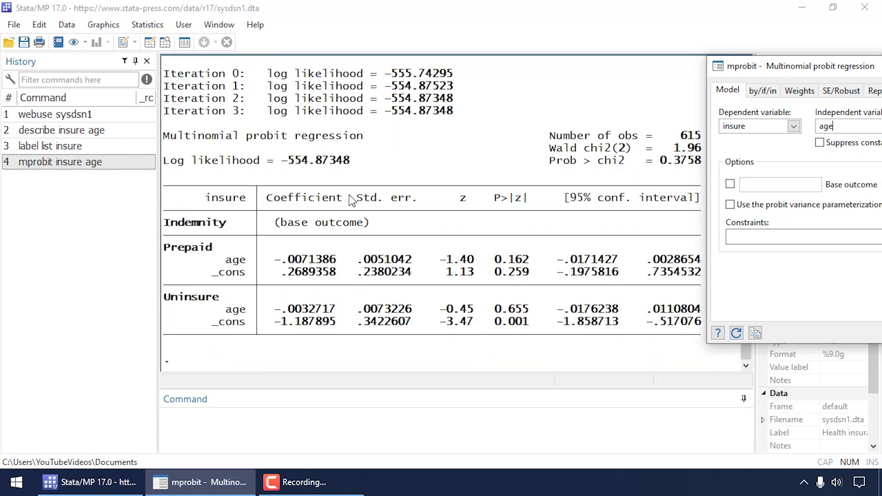
drag(778, 69, 800, 69)
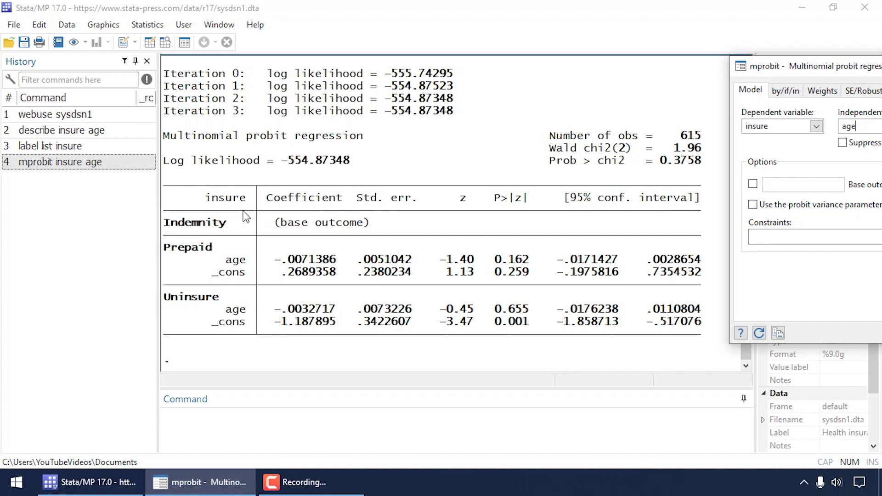
Step: Refit the multinomial probit model with outcome 3 as the base outcome and review the new estimates
drag(802, 75, 559, 43)
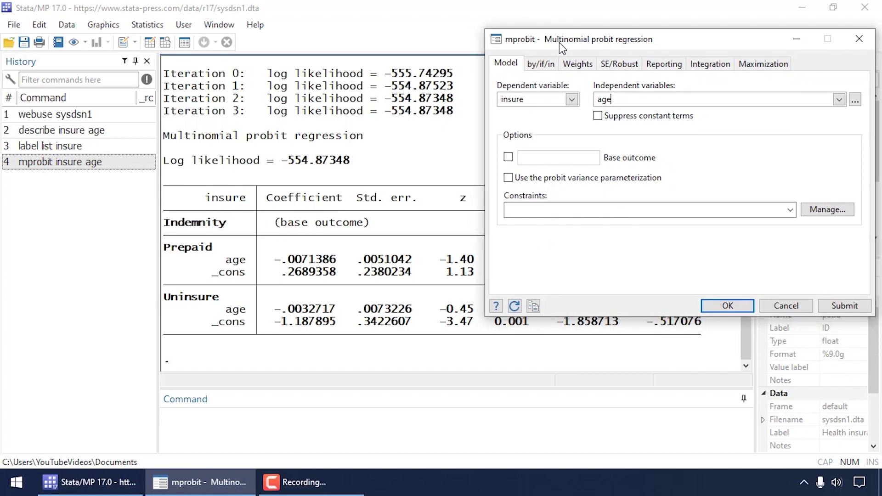
click(508, 157)
text(3)
click(744, 306)
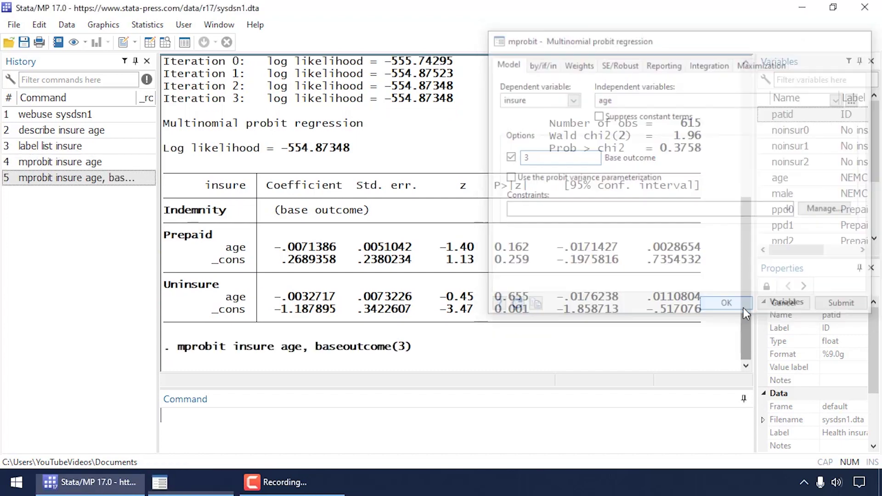
scroll(483, 292, up, 2)
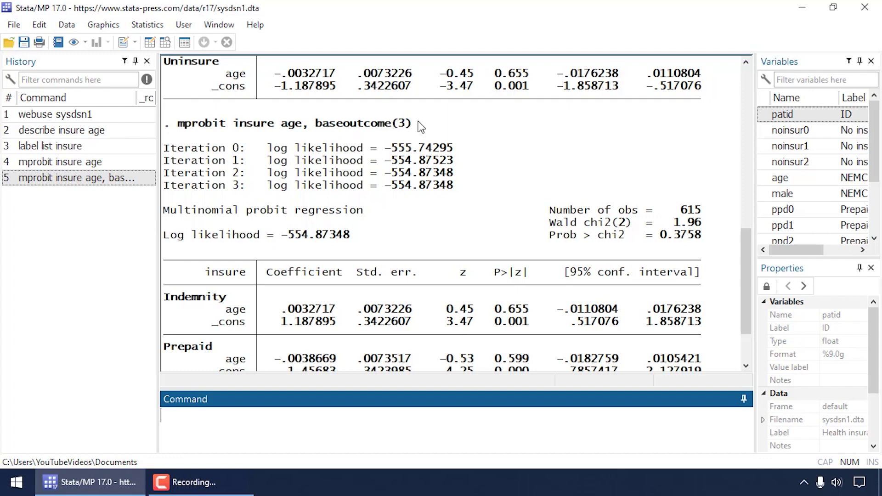
scroll(451, 127, down, 2)
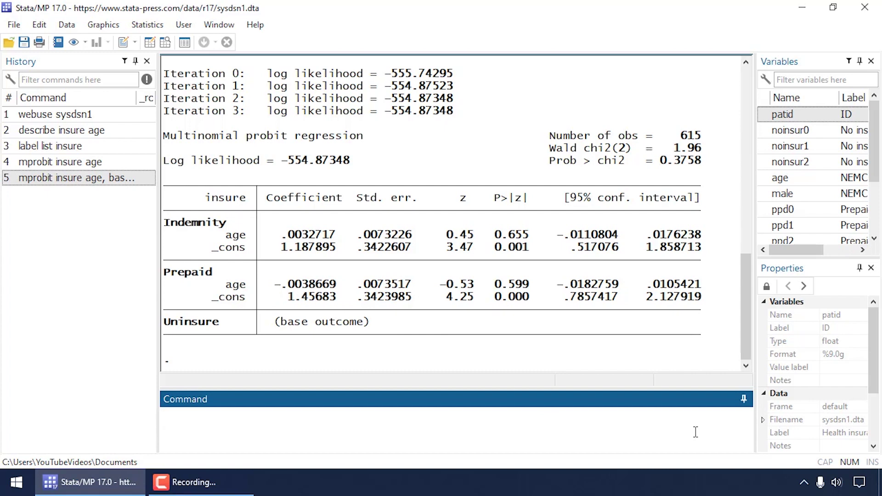
Step: Run testparm c.age to jointly test the age coefficients, and review the tested constraints and the chi-squared result
text(testparm c.gage)
key(BackSpace)
key(BackSpace)
key(BackSpace)
key(BackSpace)
text(age)
key(Return)
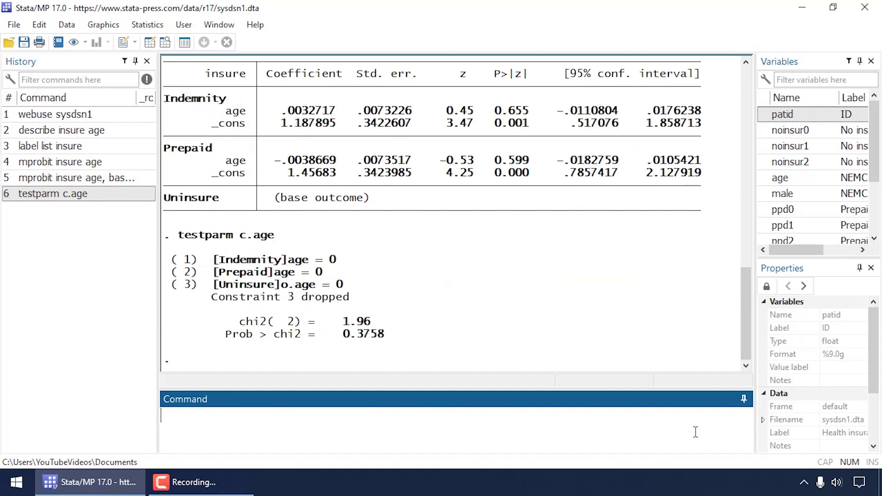
drag(240, 235, 273, 235)
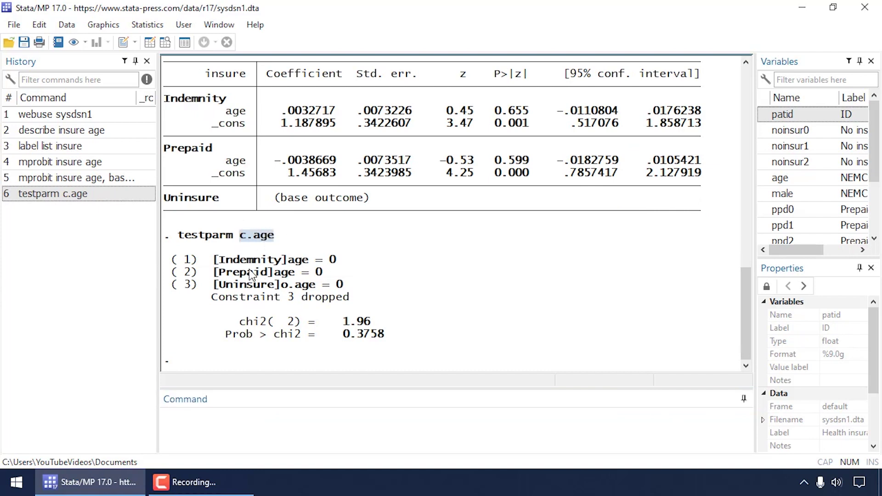
click(276, 259)
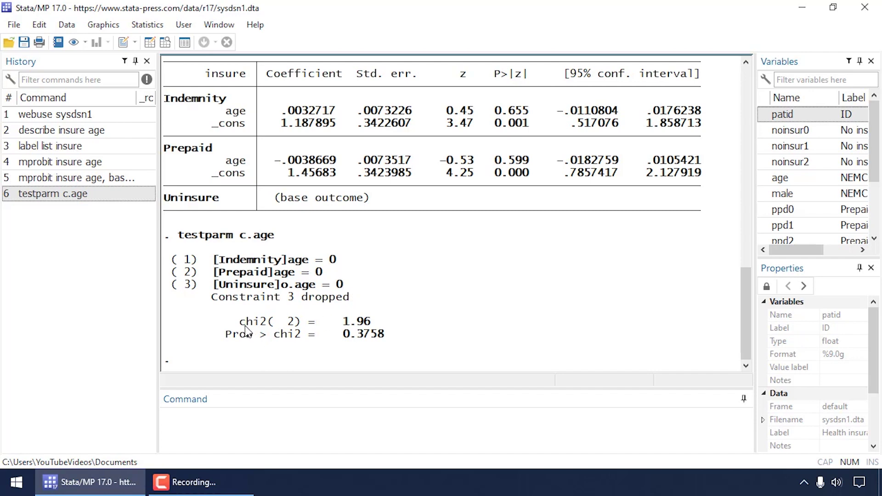
drag(232, 321, 377, 323)
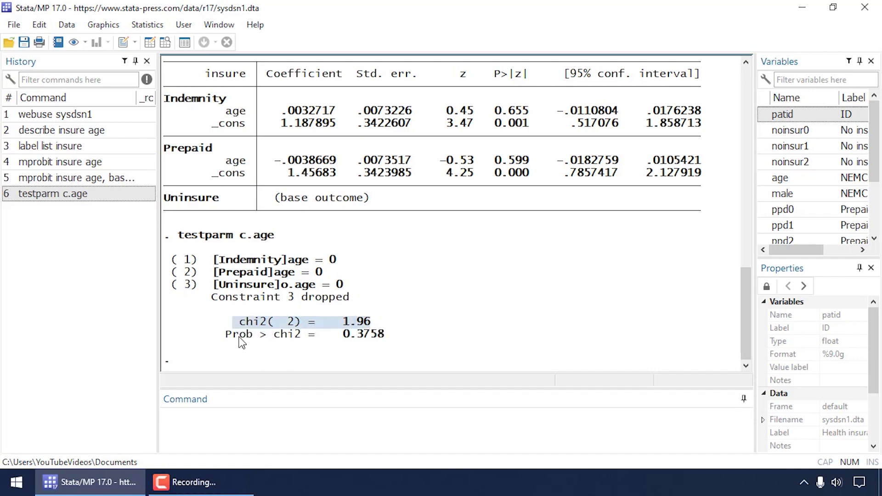
drag(226, 335, 388, 334)
click(388, 334)
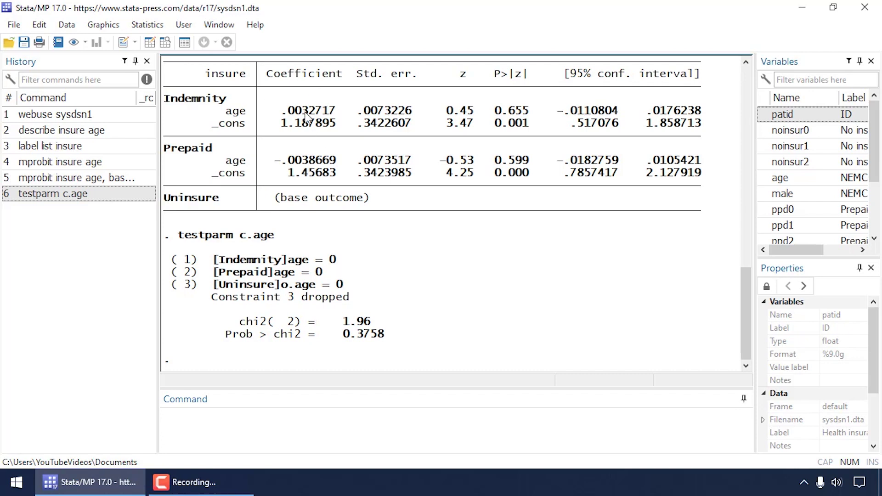
Step: Launch the basic and low-dimensional marginal analysis from the Postestimation Selector's marginal effects commands
click(137, 26)
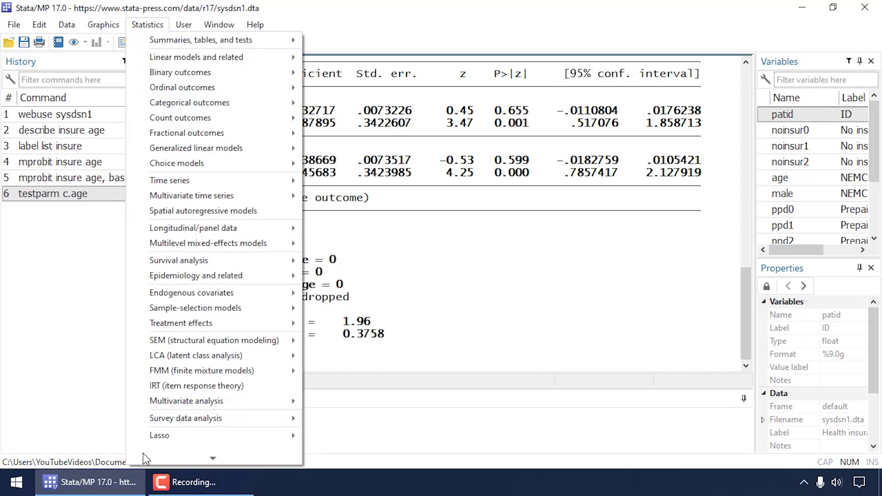
mouse_move(144, 457)
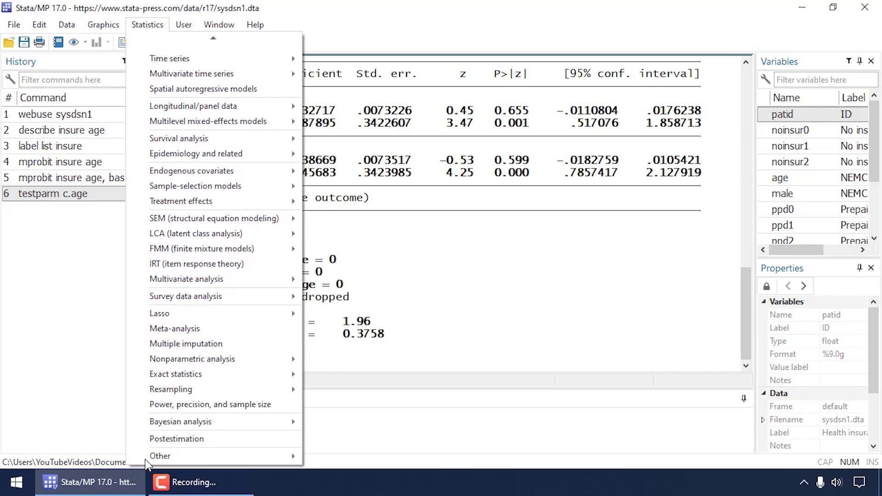
click(140, 440)
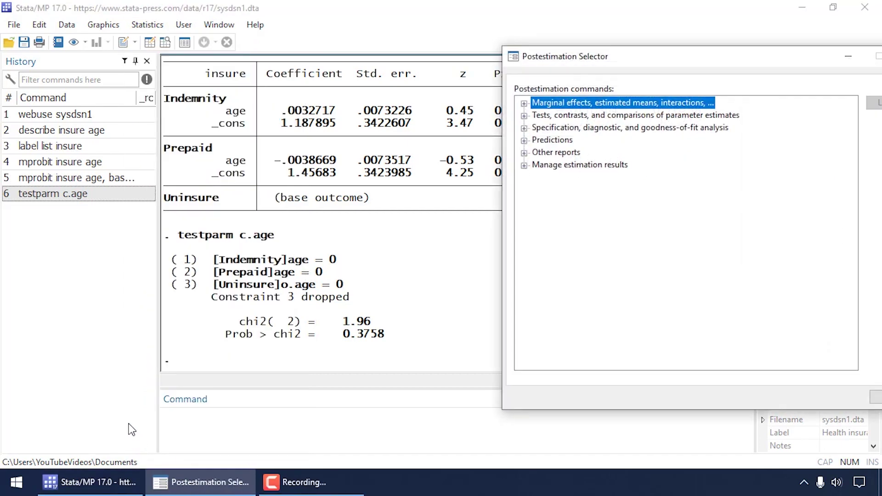
drag(629, 57, 583, 34)
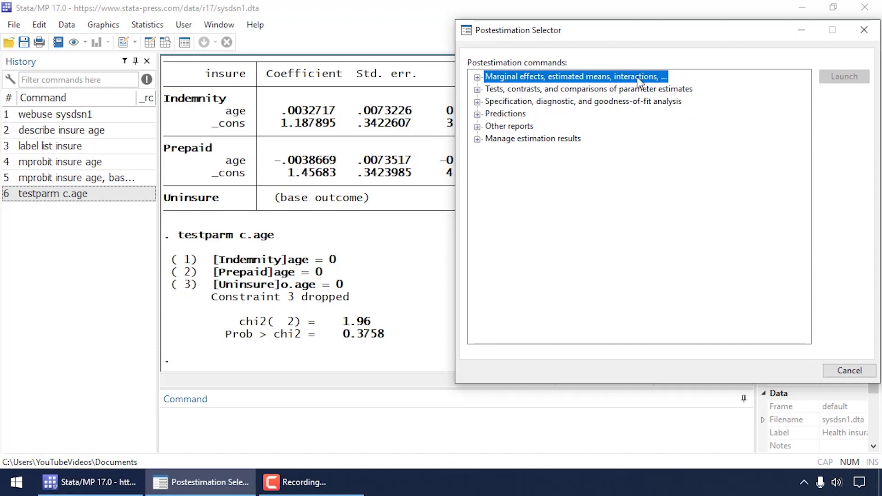
click(477, 77)
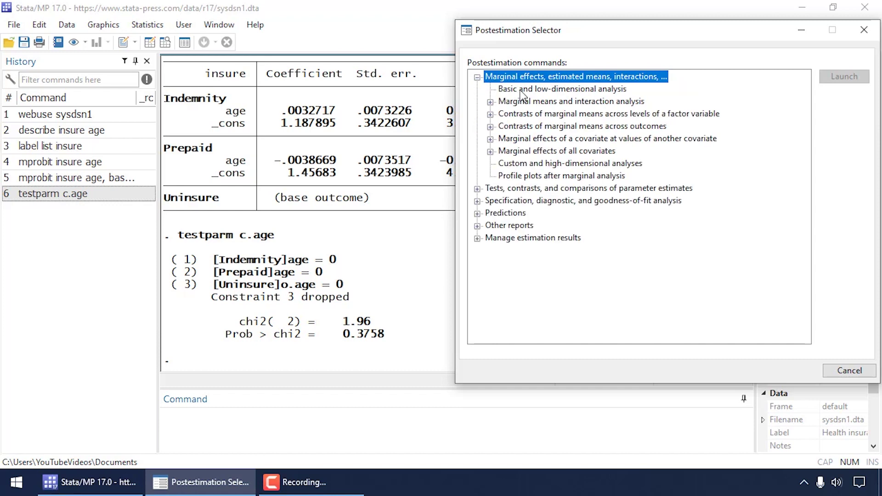
click(510, 90)
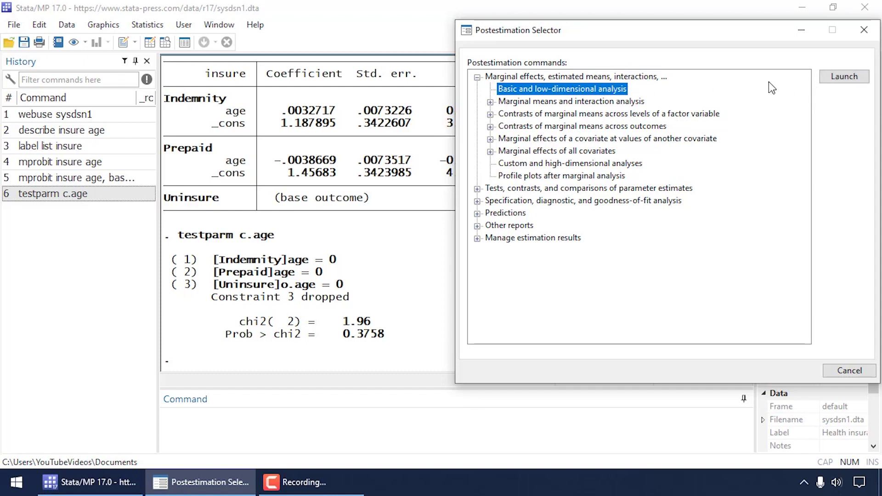
click(827, 78)
drag(749, 51, 765, 19)
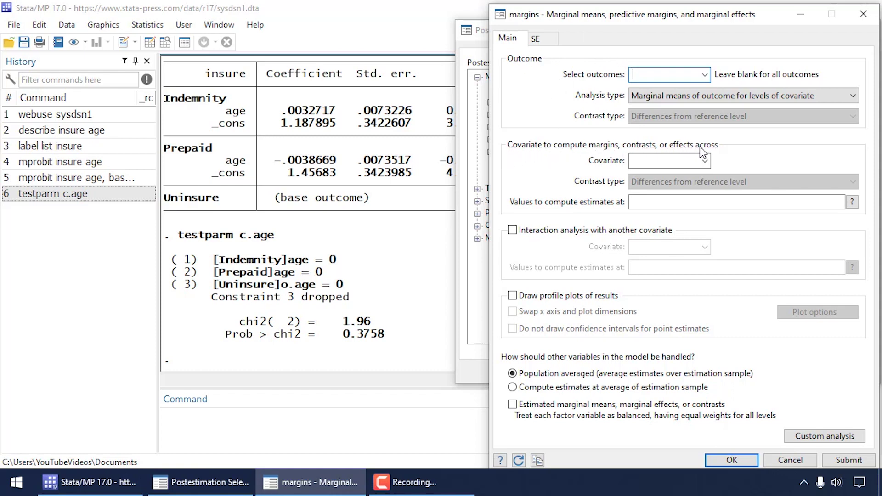
Step: Compute marginal means for all outcomes across the covariate age at the values 20(10)80
click(704, 160)
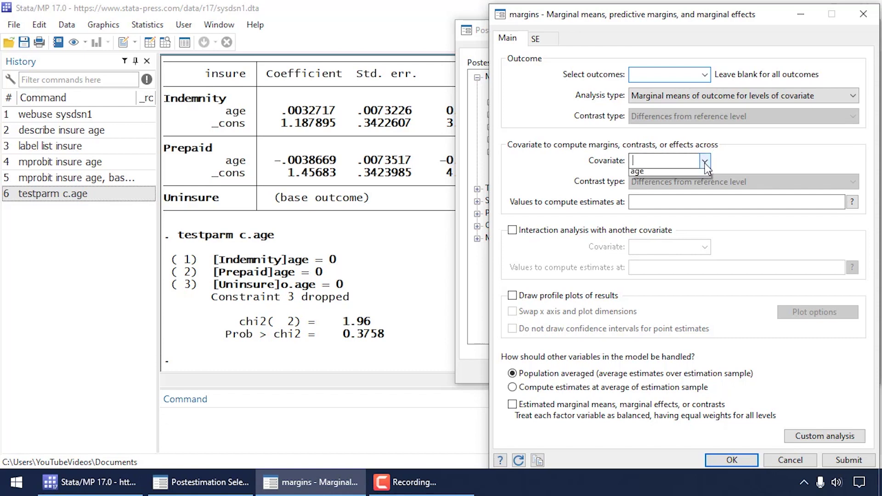
click(692, 173)
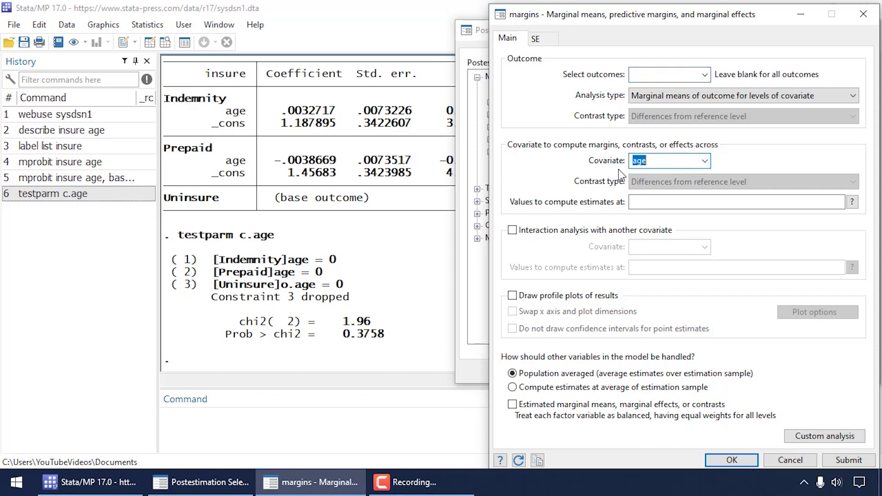
click(667, 203)
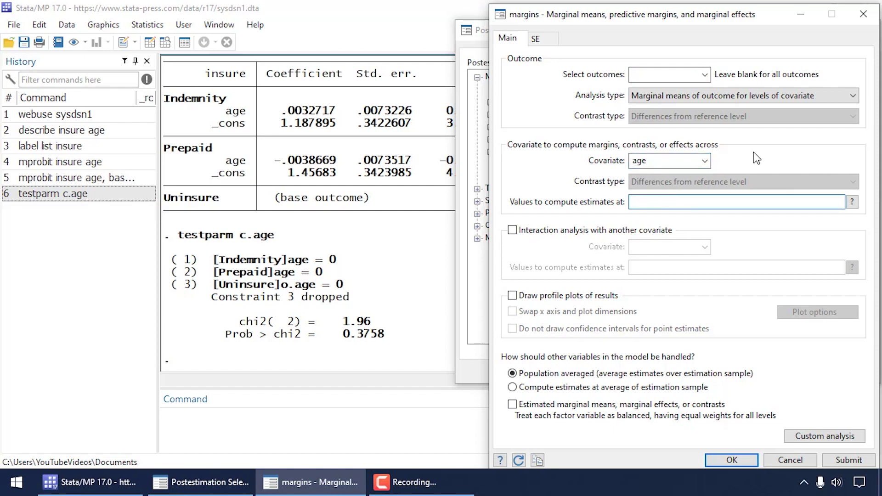
text(20(10)80)
drag(673, 205, 626, 203)
click(667, 202)
click(755, 461)
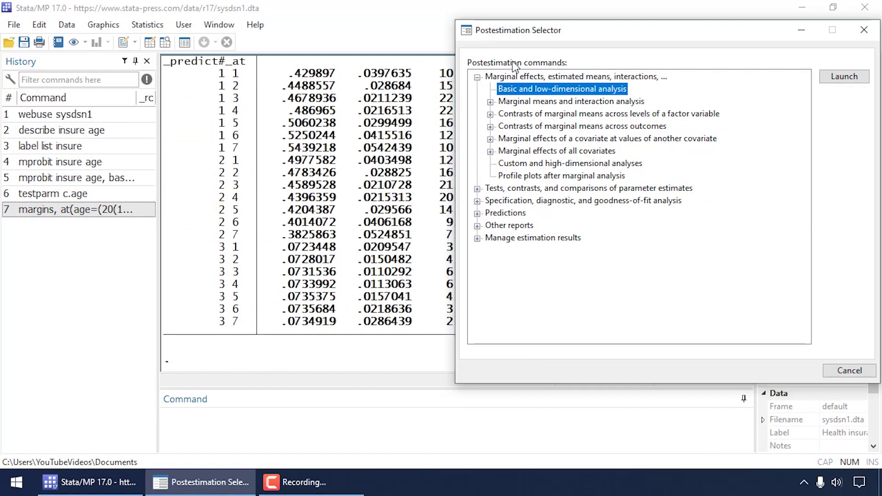
Step: Examine the margins output, matching the outcome and age legends to the rows of predicted probabilities
drag(516, 26, 762, 53)
scroll(335, 158, up, 9)
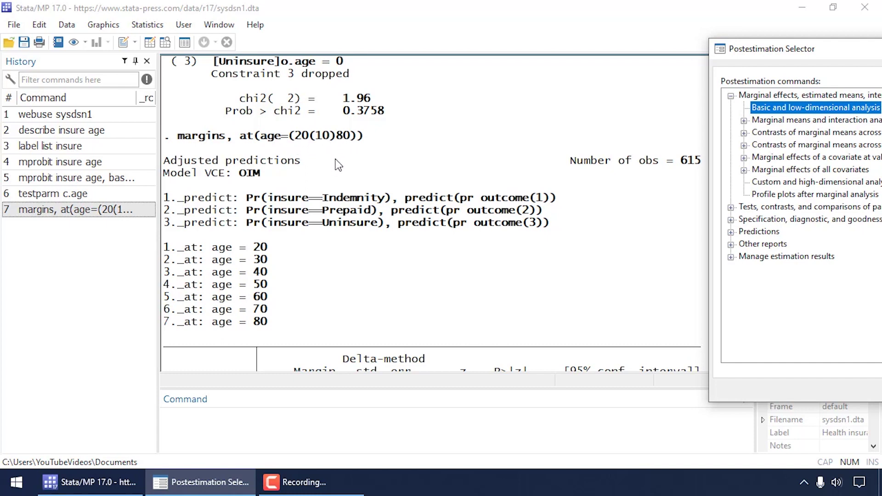
scroll(335, 159, down, 2)
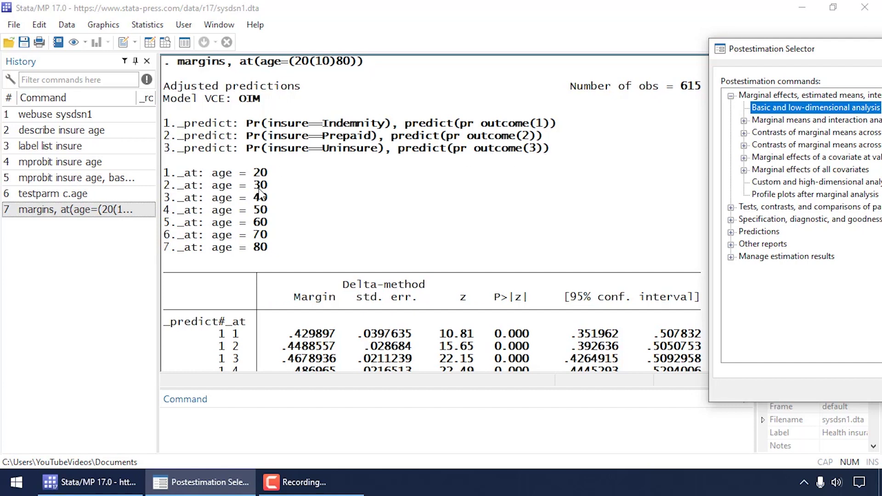
scroll(308, 220, down, 6)
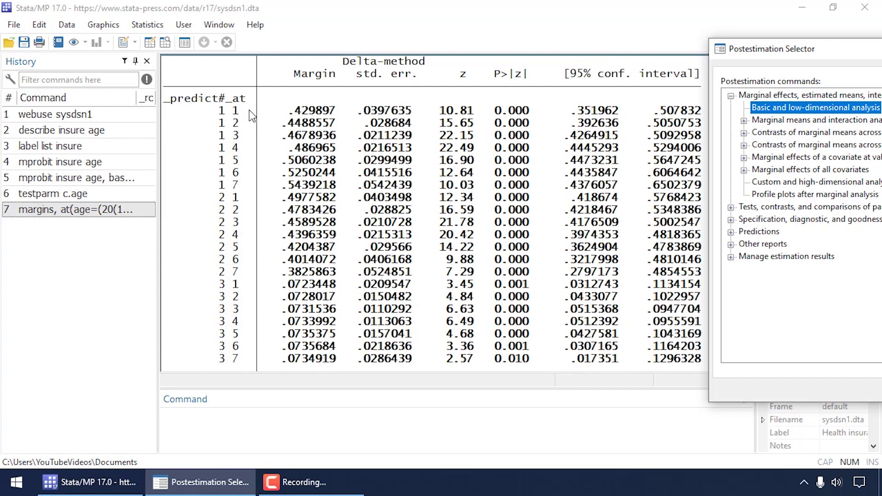
scroll(249, 110, up, 5)
scroll(248, 109, down, 3)
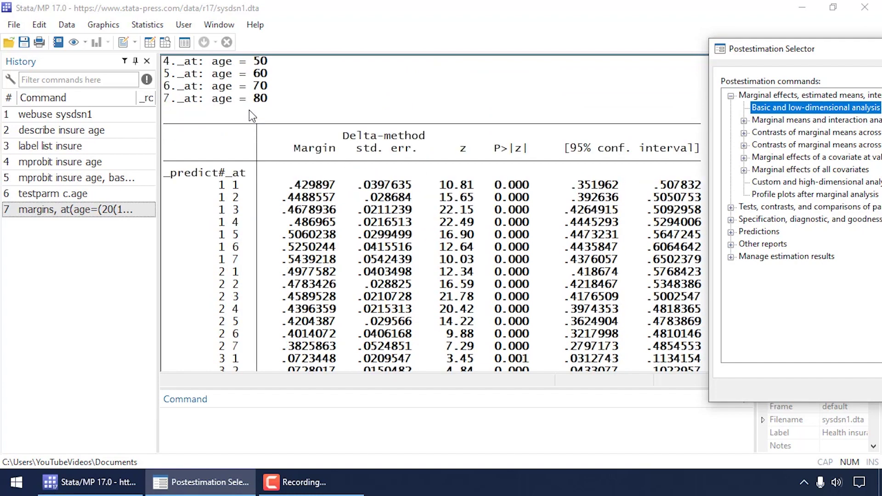
click(217, 187)
drag(218, 185, 342, 188)
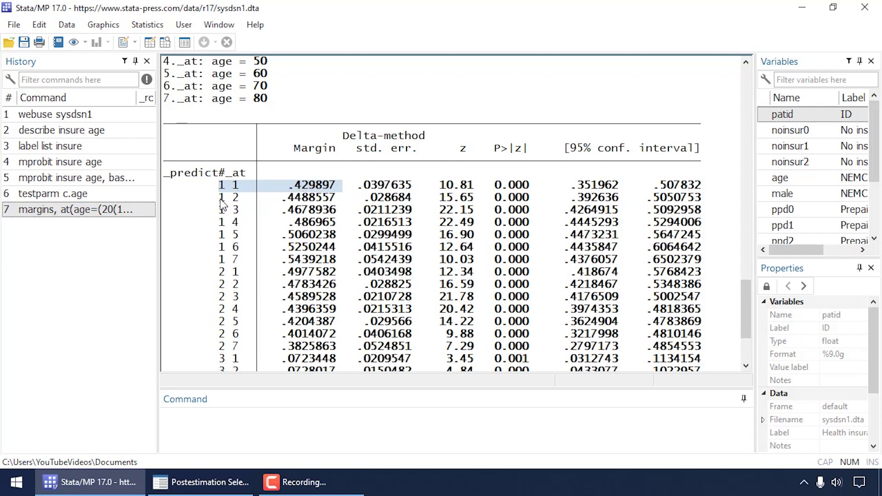
drag(219, 197, 239, 200)
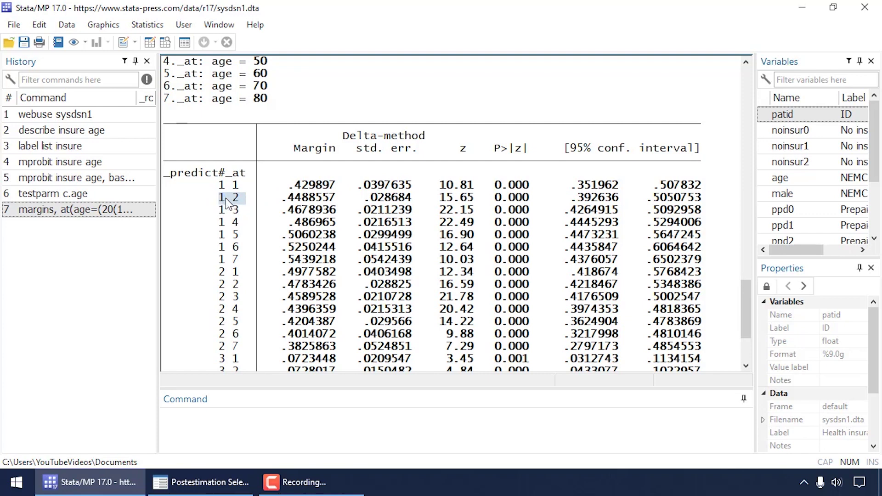
click(284, 200)
drag(284, 202, 308, 202)
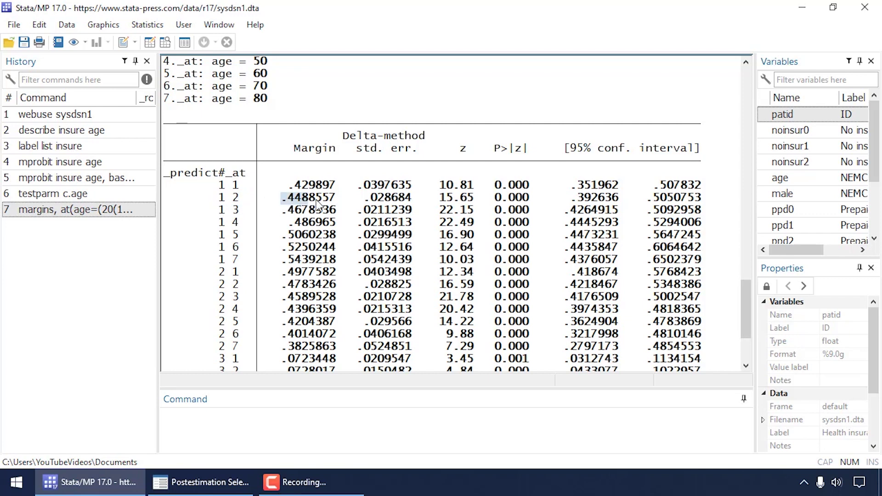
click(377, 203)
scroll(618, 188, down, 3)
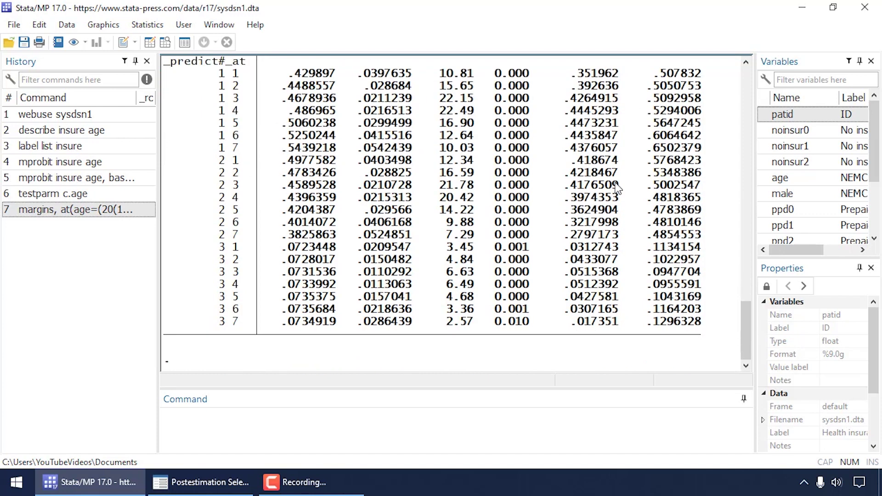
Step: Return to the Postestimation Selector and launch the profile plots after marginal analysis
click(214, 483)
drag(850, 49, 596, 21)
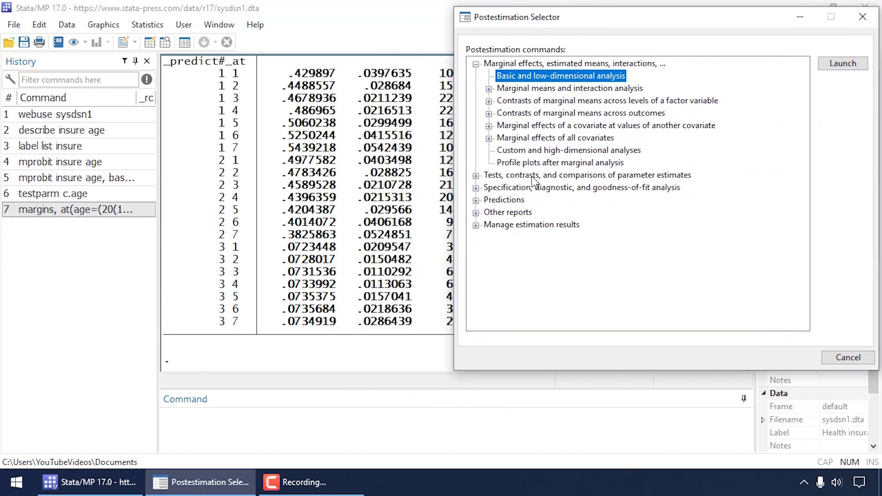
click(520, 163)
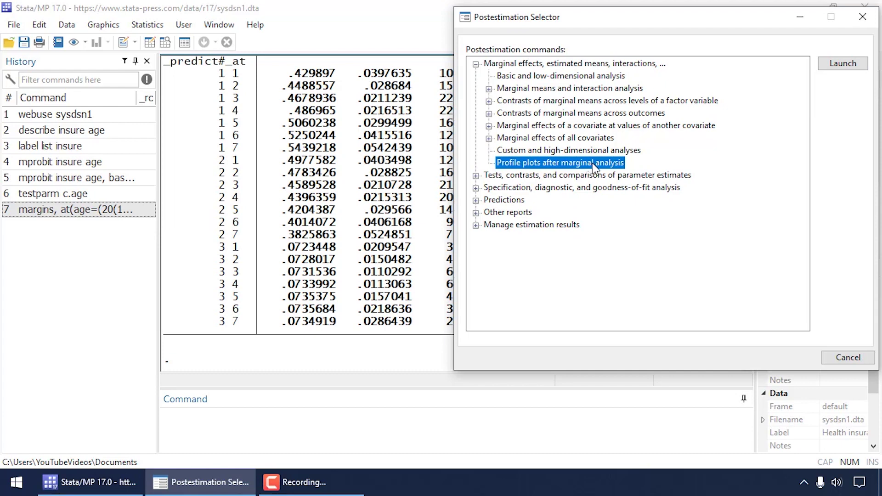
click(833, 64)
drag(781, 40, 764, 24)
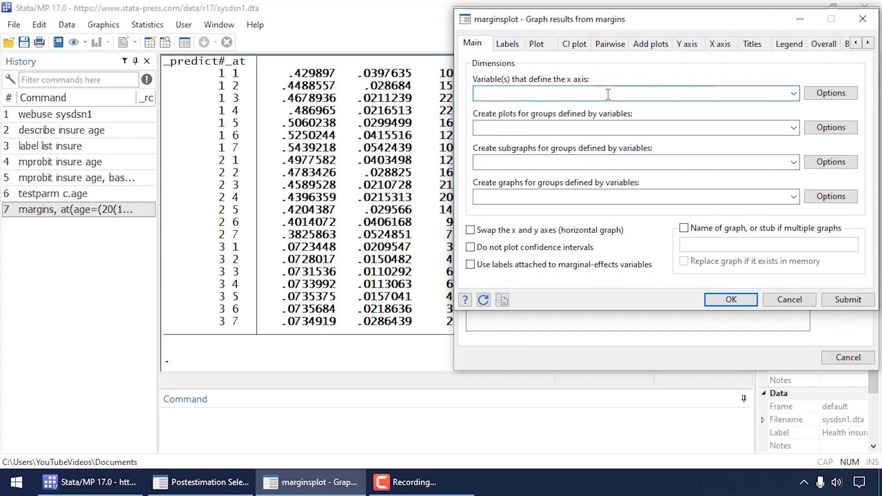
Step: Plot the margins with at(age) defining the x axis, review the graph, and close the graph and marginsplot dialog
click(795, 93)
click(689, 111)
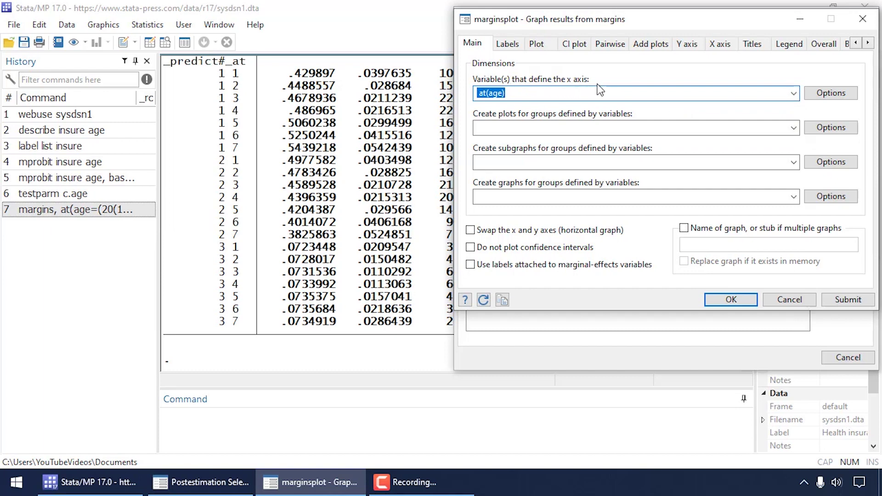
click(848, 299)
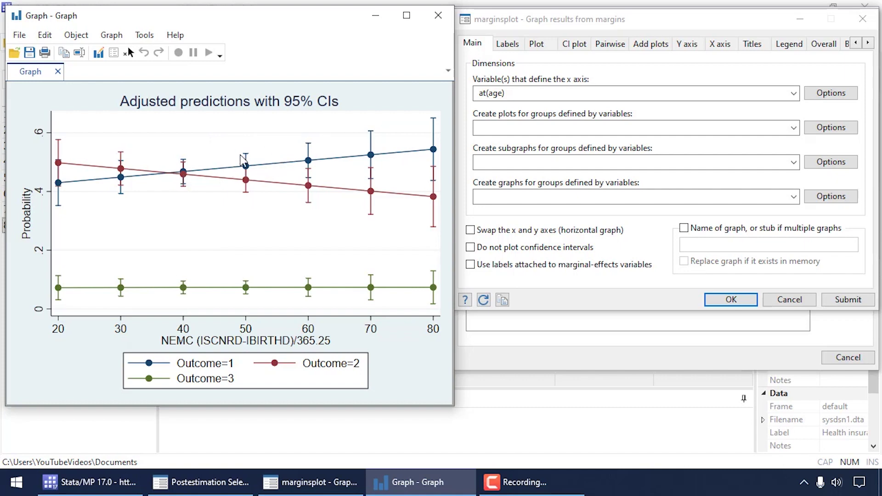
click(437, 18)
click(862, 19)
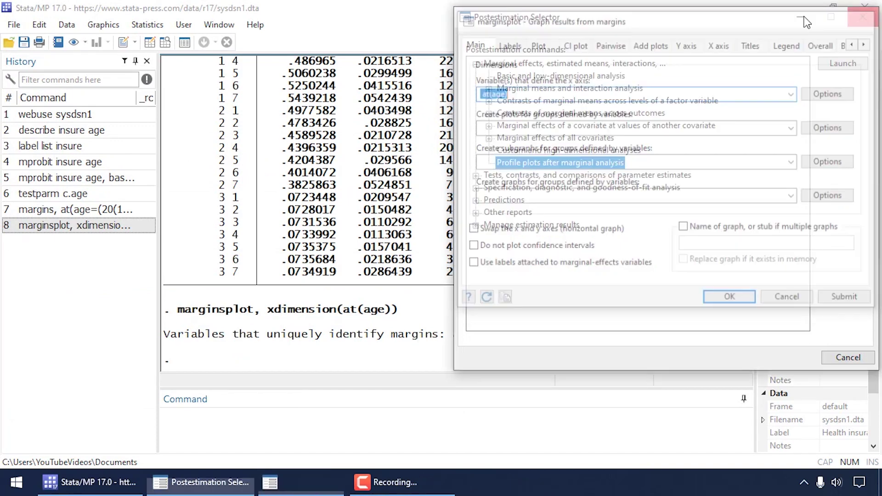
Step: Rerun the basic marginal analysis for outcomes 1 and 2 only, keeping age at 20(10)80
click(560, 76)
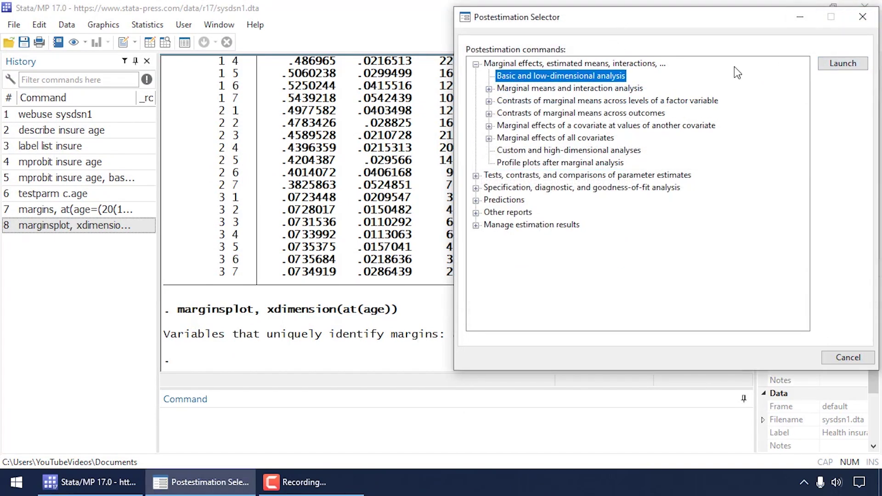
click(823, 65)
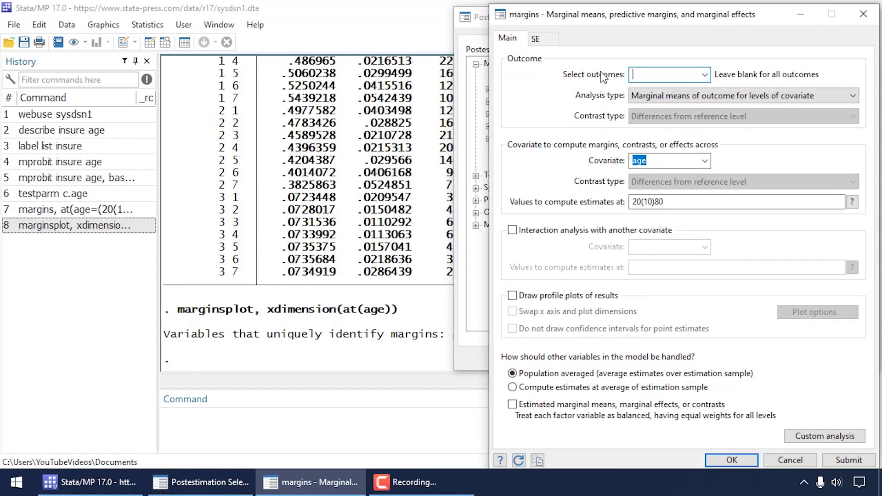
click(704, 74)
click(684, 88)
click(705, 74)
click(694, 98)
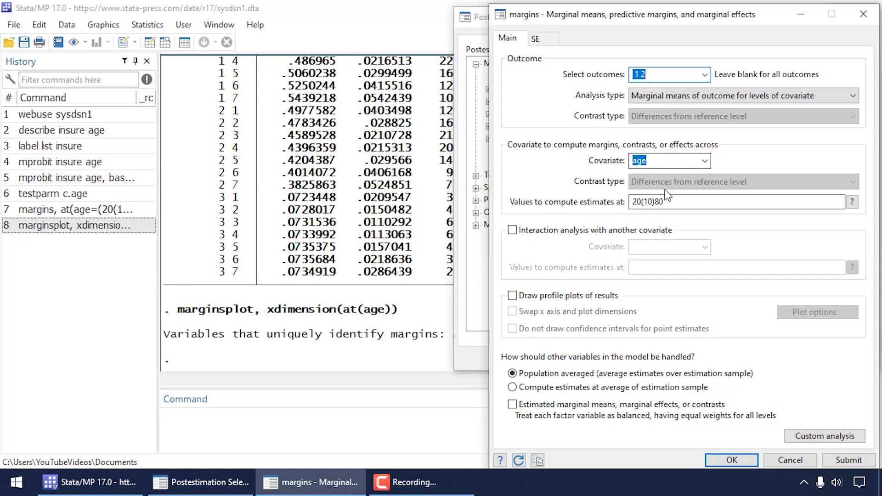
key(Tab)
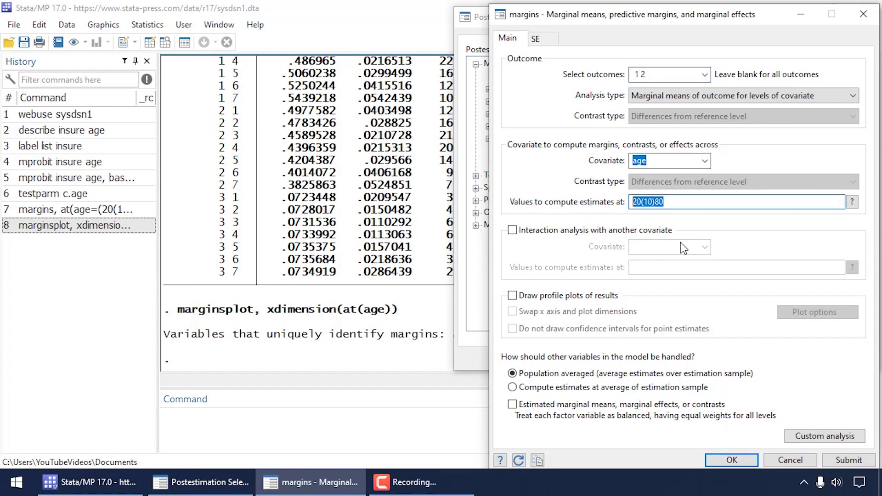
click(748, 463)
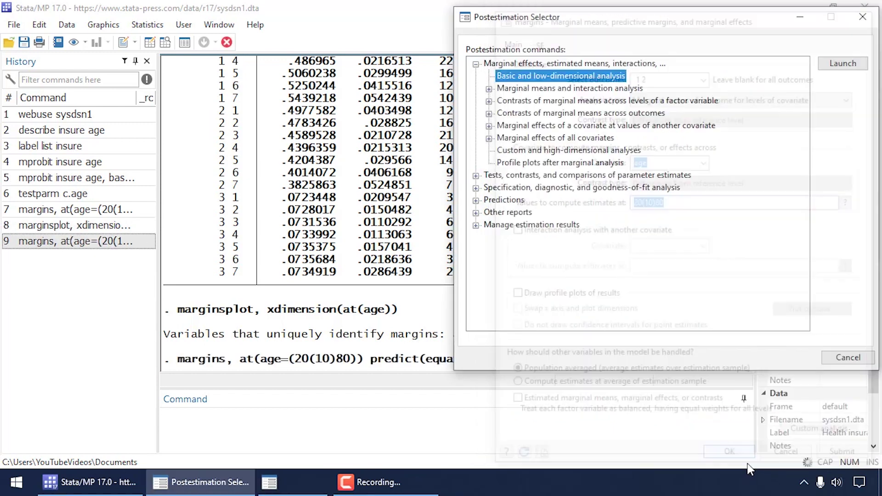
Step: Examine the new margins output, comparing the outcome legend with the predict(equation()) options in the command
click(389, 255)
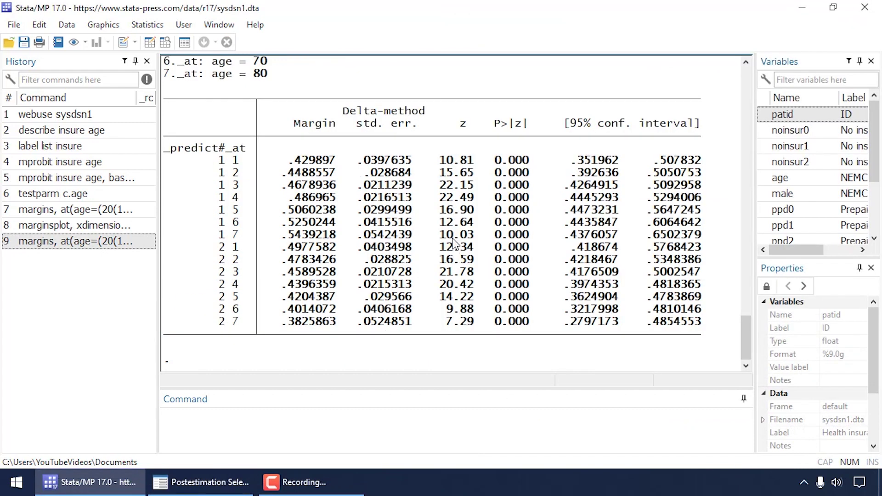
scroll(450, 238, up, 5)
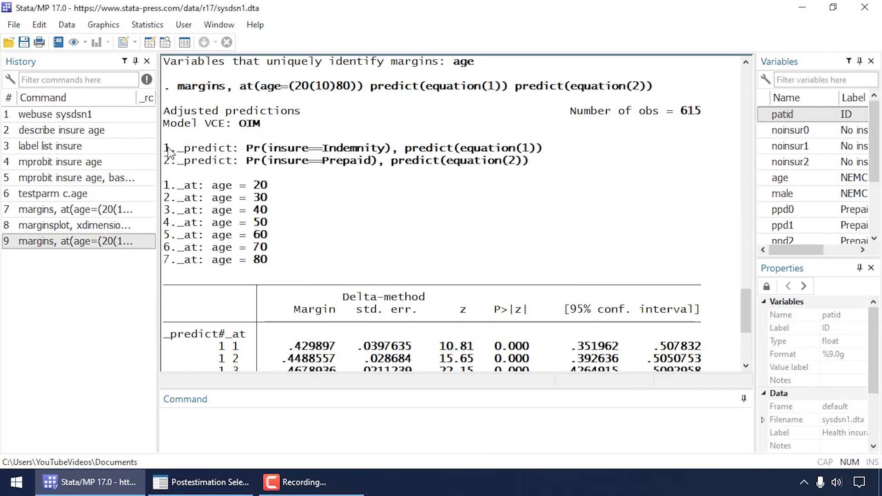
drag(164, 148, 545, 148)
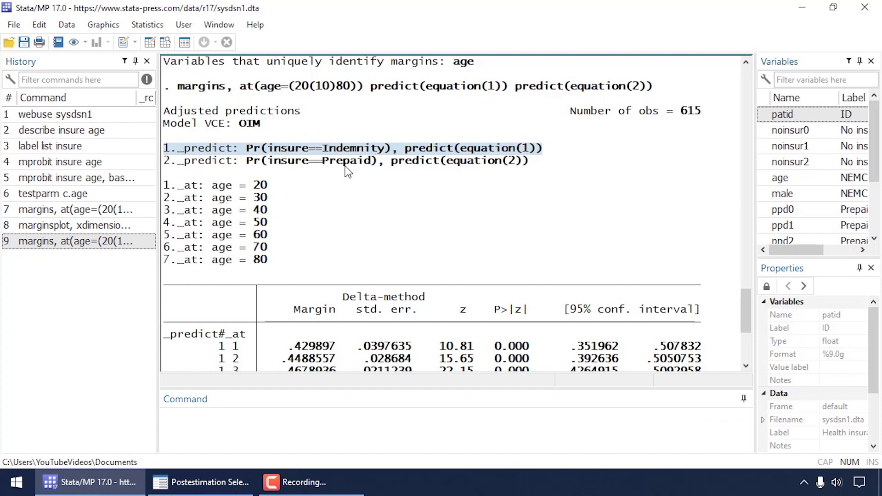
scroll(393, 202, up, 1)
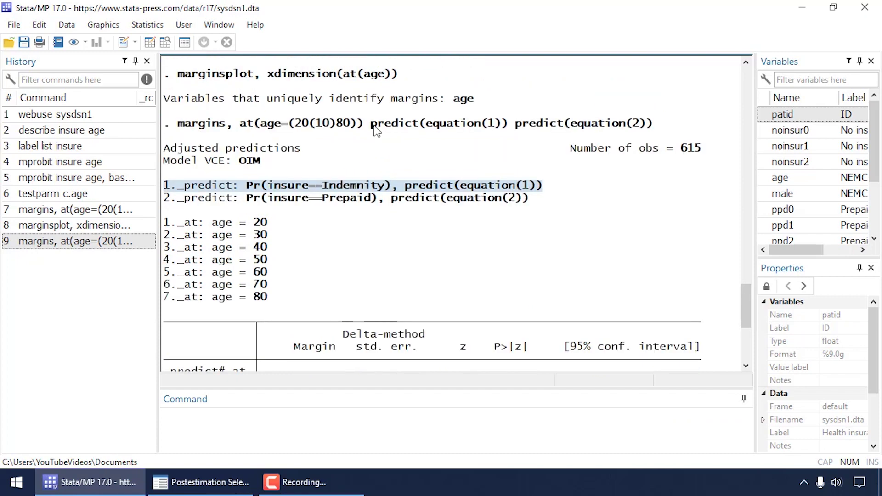
drag(372, 123, 507, 125)
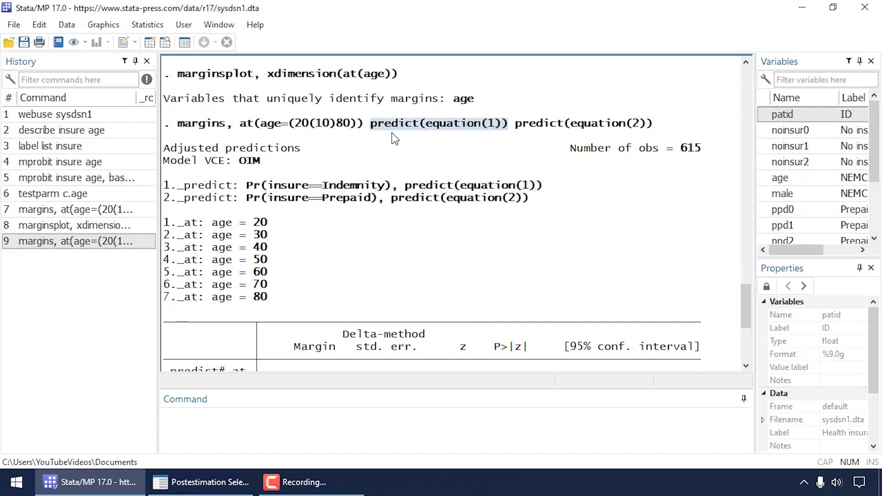
Step: Check the predict(equation(2)) option in the margins command and inspect the table of predicted probabilities by outcome and age
drag(515, 124, 640, 129)
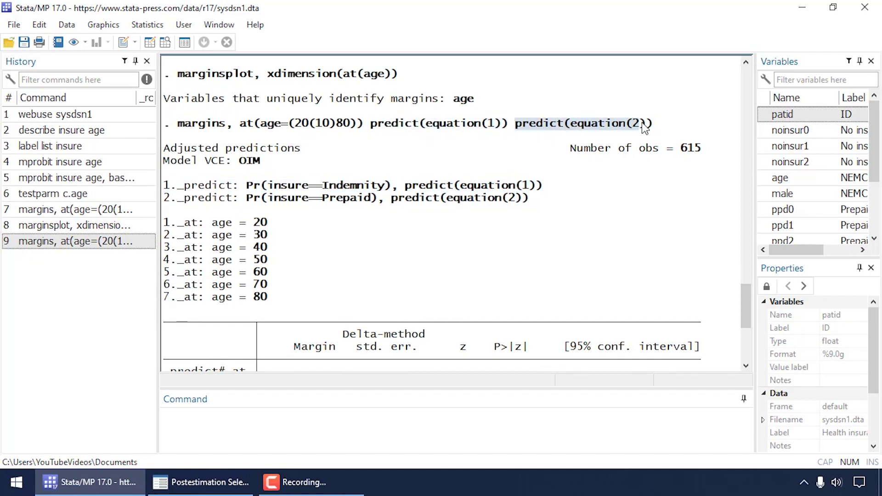
click(646, 128)
scroll(515, 202, down, 6)
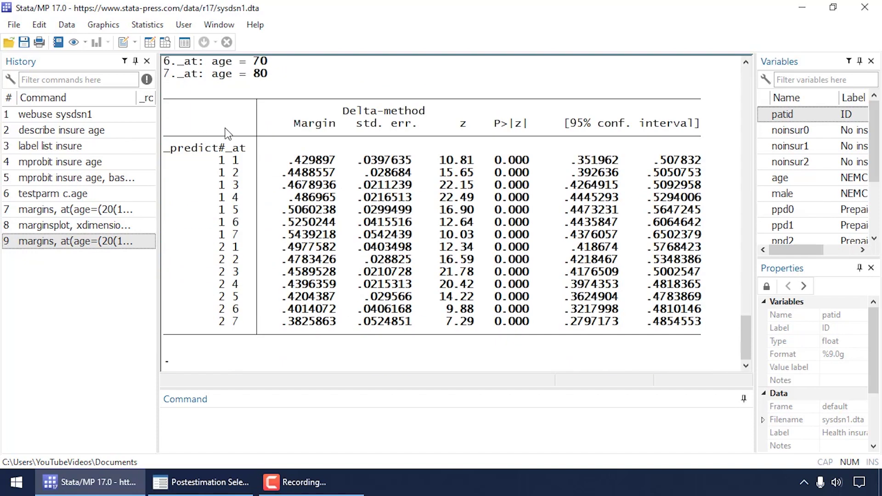
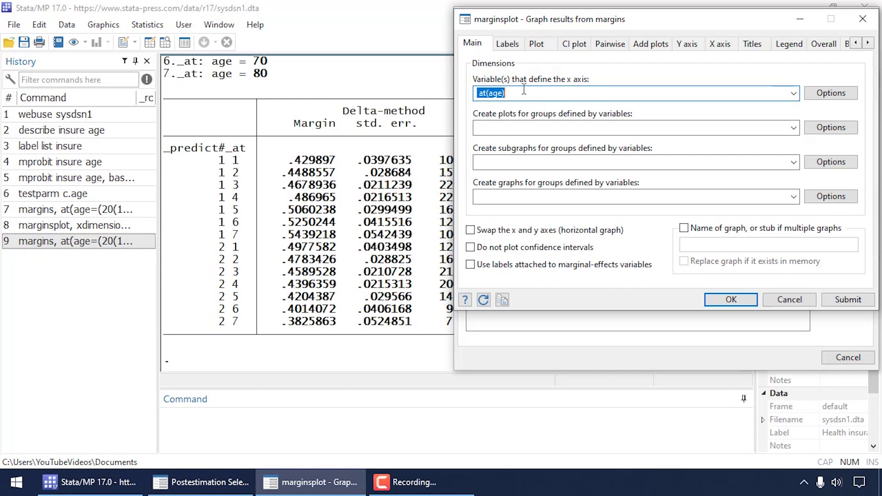
Step: Plot the two-outcome margins with at(age) defining the x axis, keeping the marginsplot dialog open
click(525, 94)
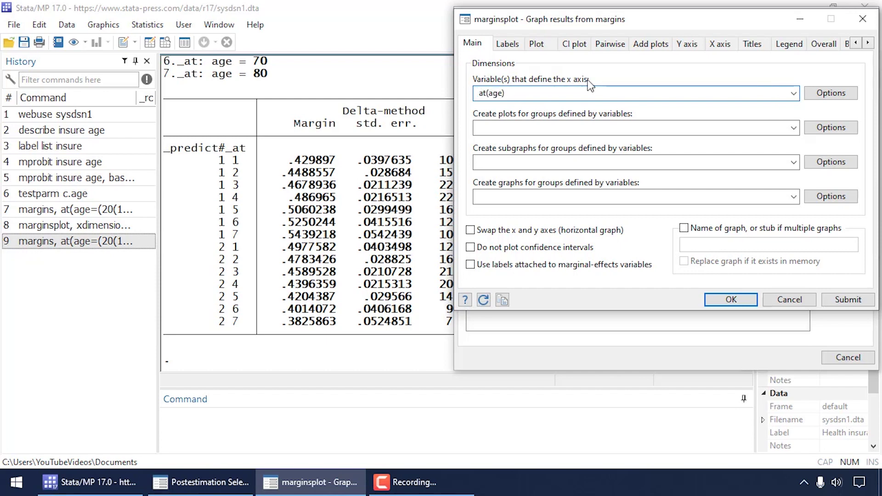
click(860, 303)
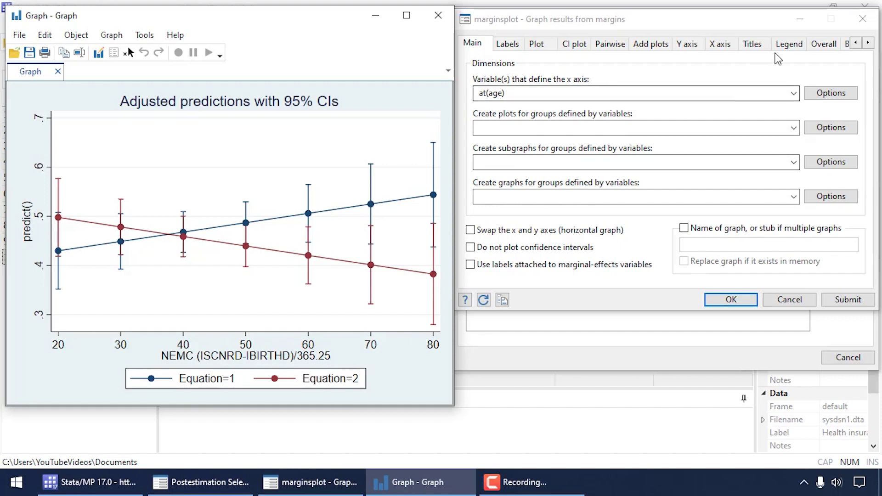
Step: Override the default legend keys with 1 "Indemnity" 2 "Prepaid" and redraw the margins plot
click(796, 48)
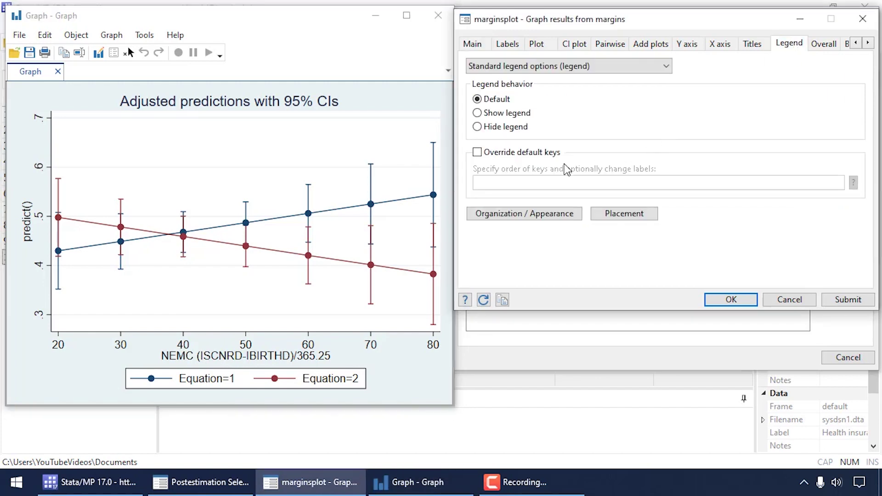
click(478, 153)
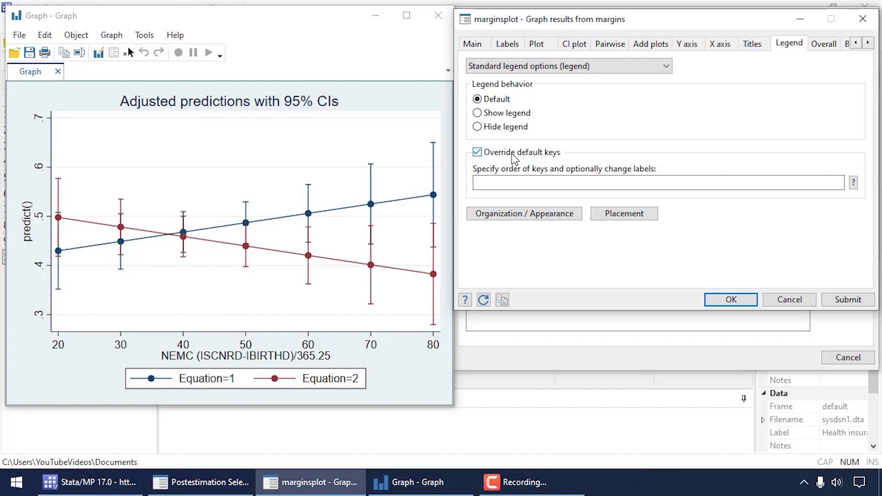
click(525, 182)
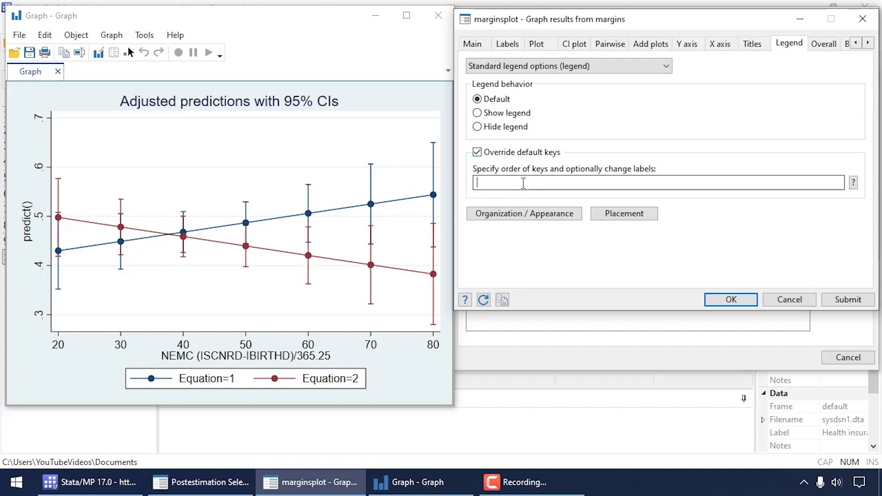
text(1 )
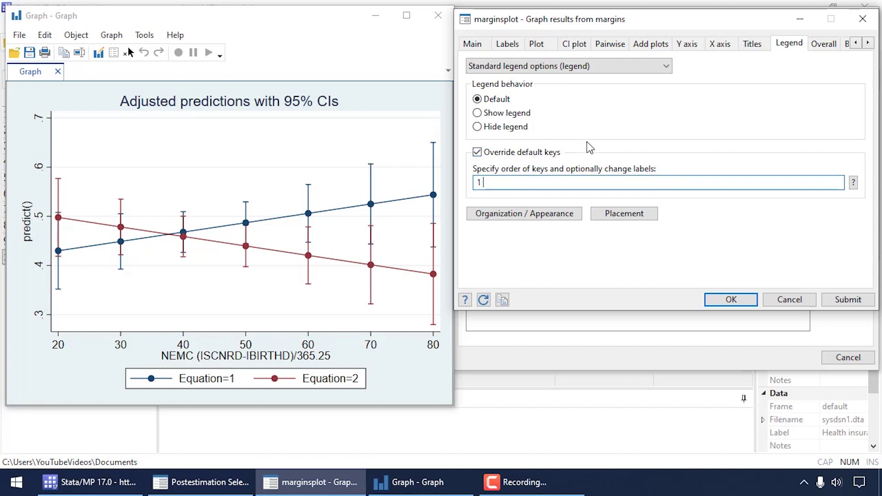
text("Indme)
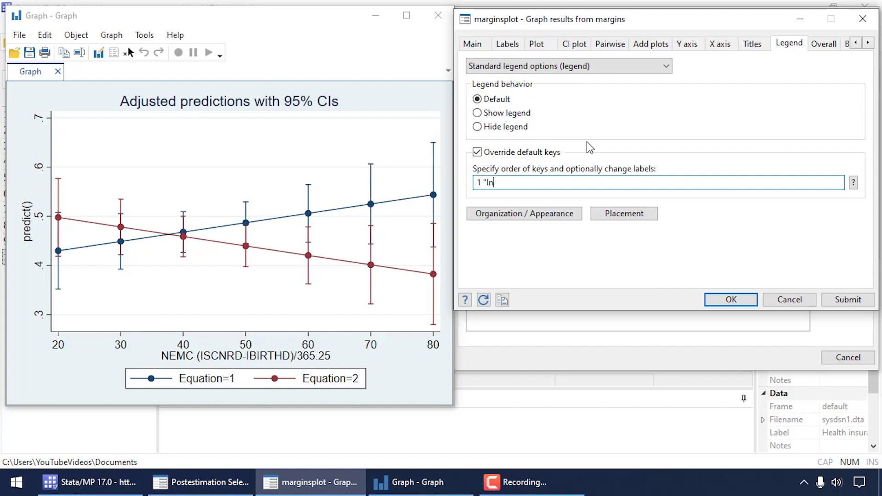
key(BackSpace)
key(BackSpace)
text(emnity" 2 "Prepaid")
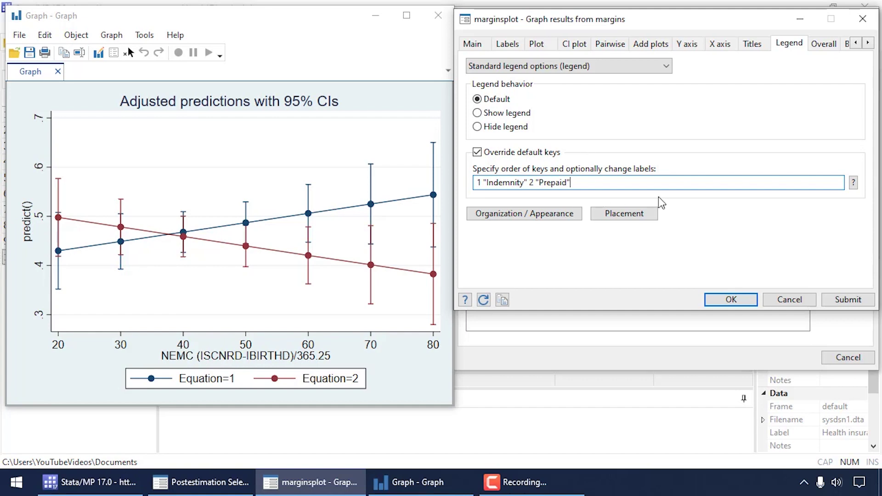
click(867, 302)
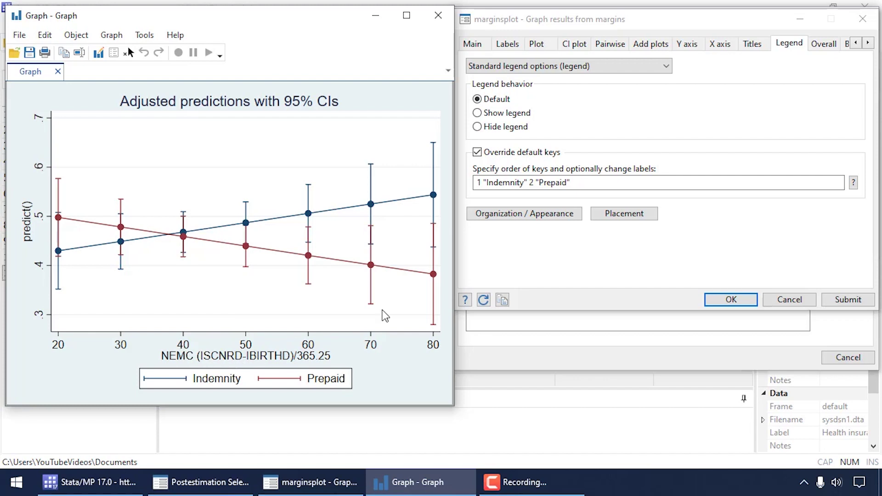
Step: Set the x-axis title to "Age (years)" and redraw the margins plot
click(722, 47)
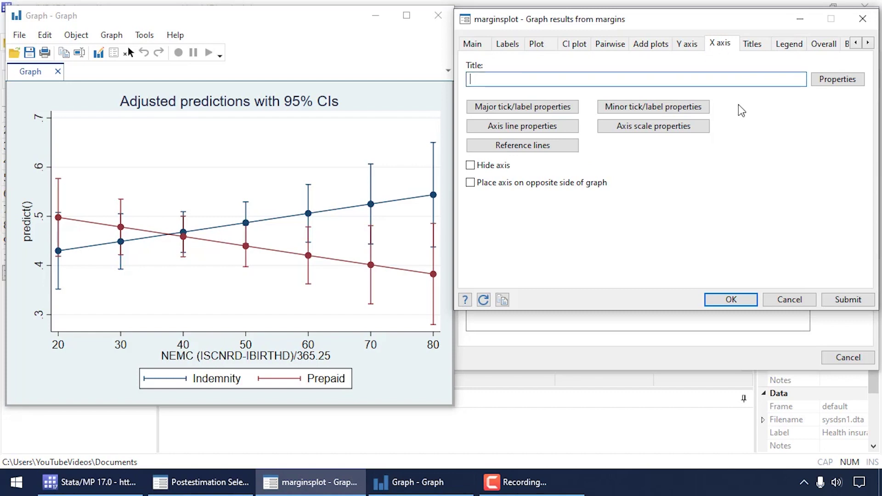
text(Age)
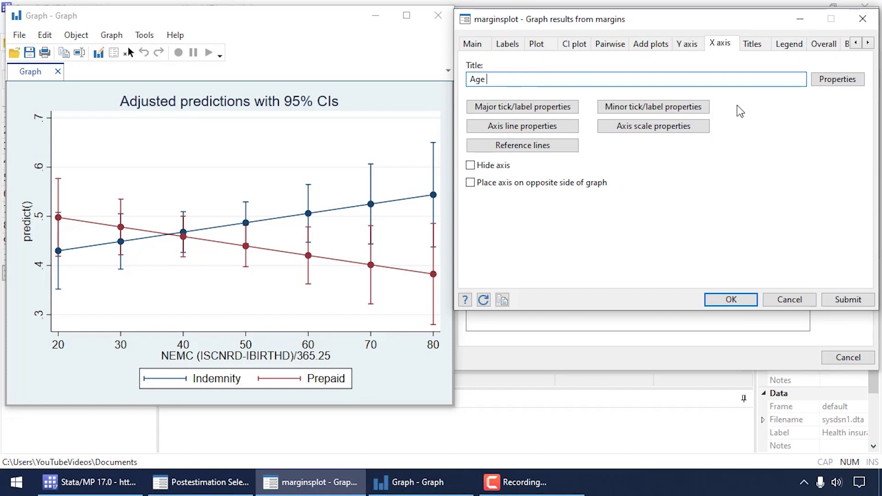
text( (yeayr)
click(847, 299)
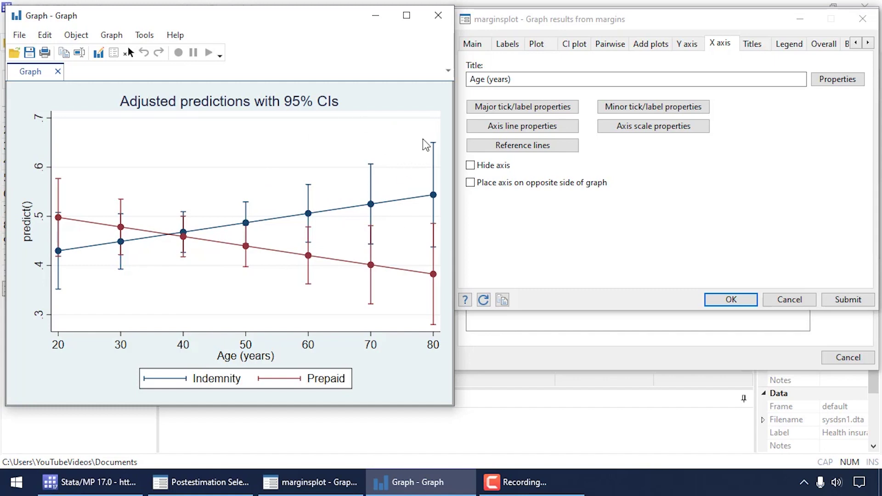
Step: Close the graph, the marginsplot dialog and the Postestimation Selector
click(438, 20)
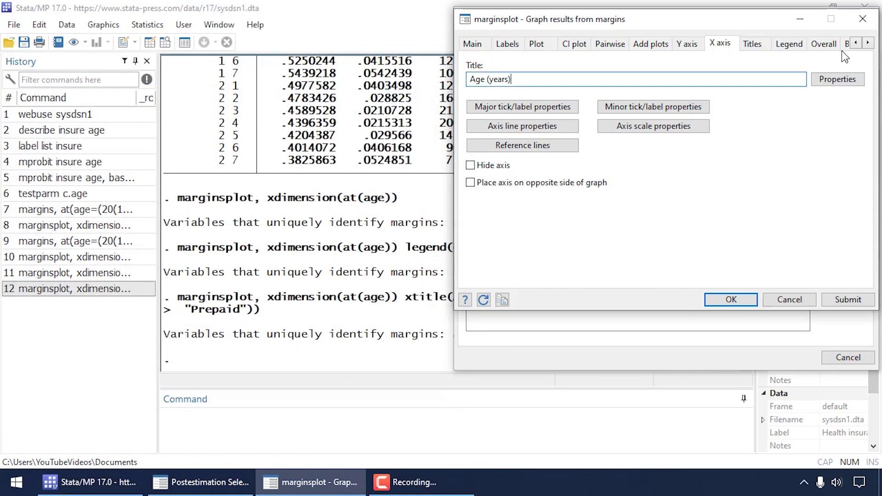
click(862, 19)
click(862, 16)
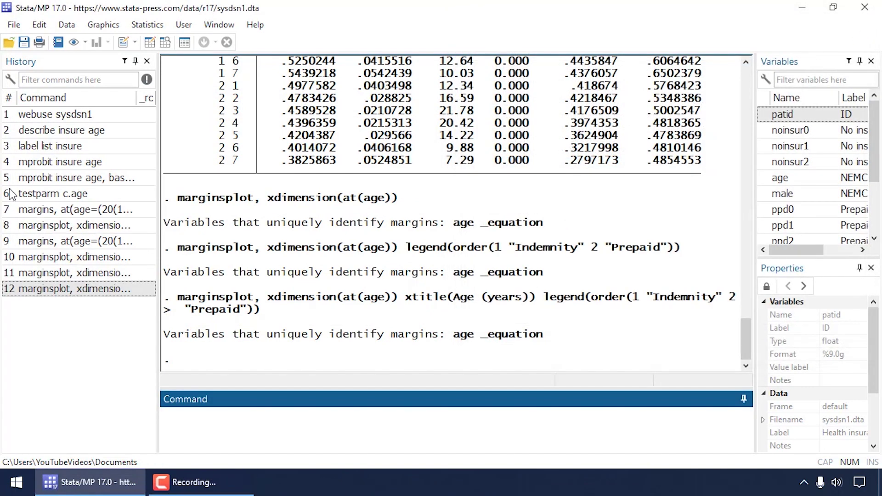
Step: Send all commands in the session history to the Do-file Editor
right_click(29, 162)
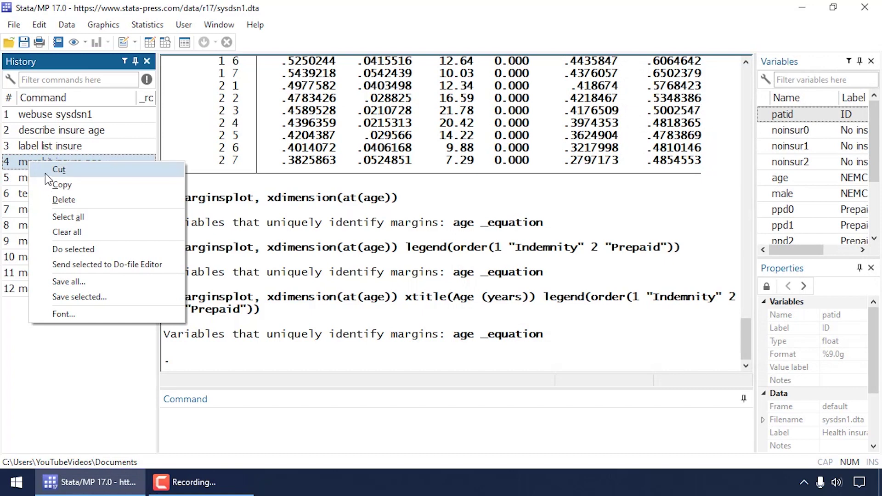
click(43, 218)
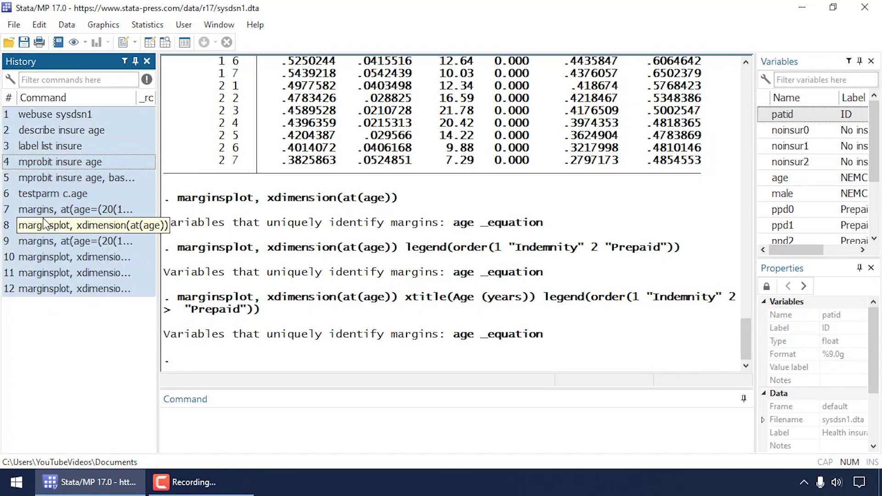
right_click(48, 191)
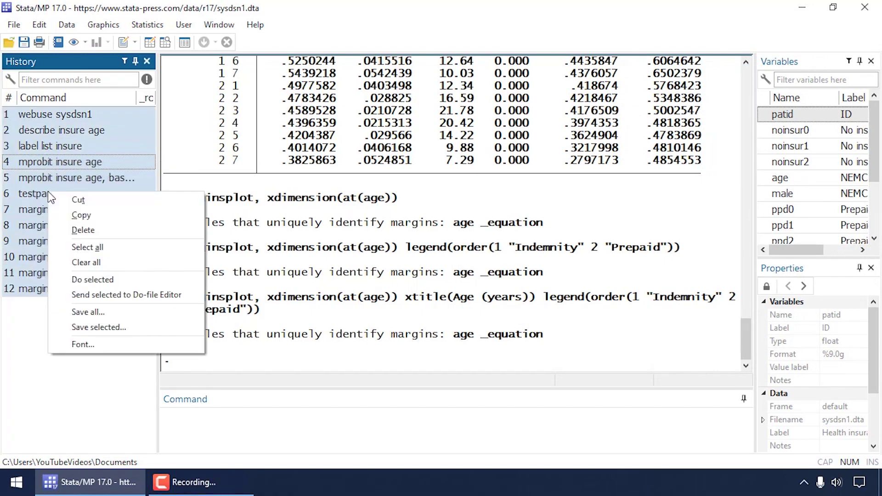
click(62, 299)
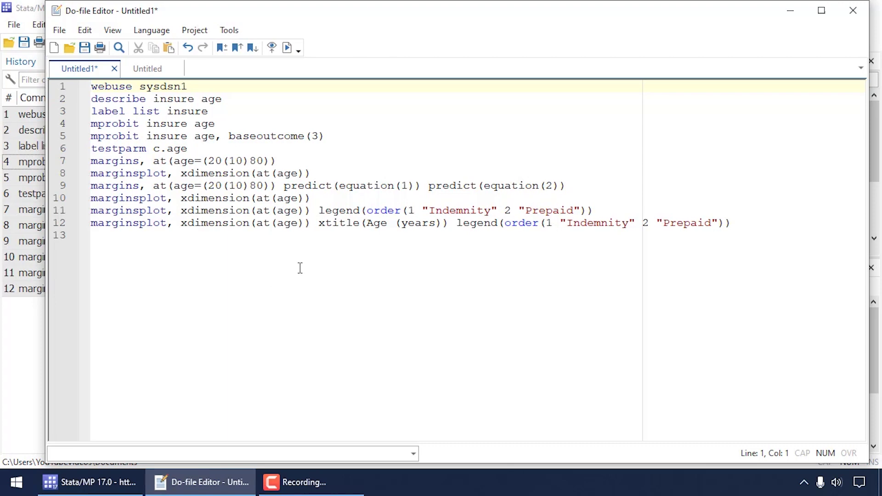
Step: Review the do-file's commands, focusing on the legend(order()) and predict(equation()) options of the marginsplot and margins lines
drag(319, 210, 594, 210)
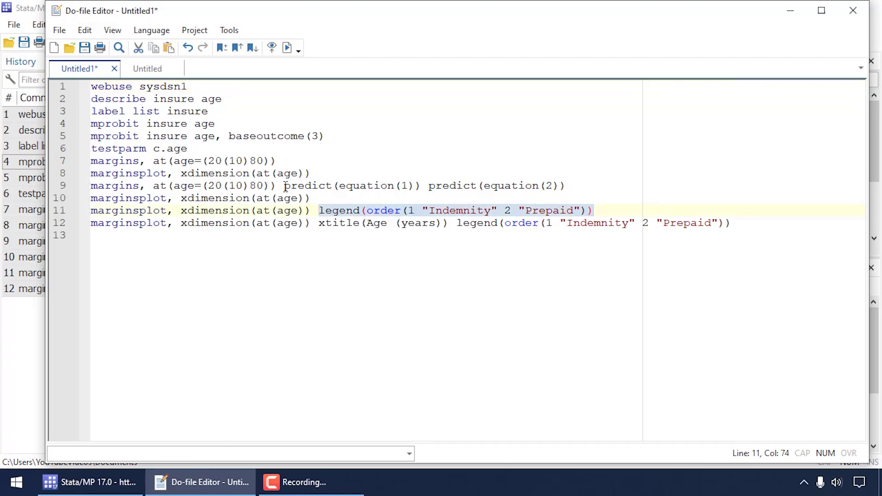
drag(286, 186, 592, 186)
click(570, 185)
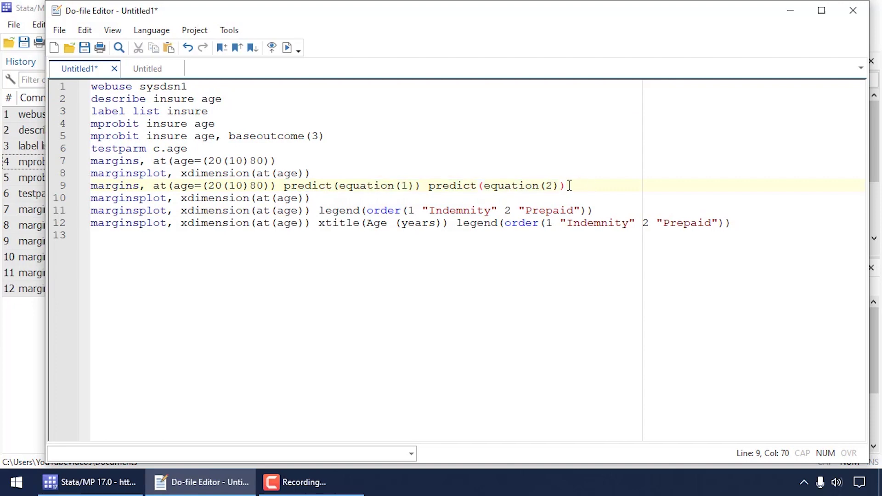
click(298, 160)
click(364, 144)
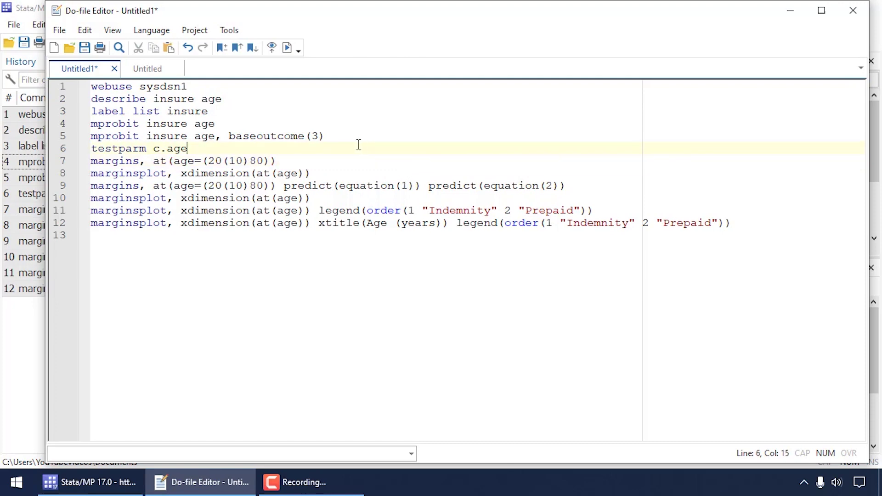